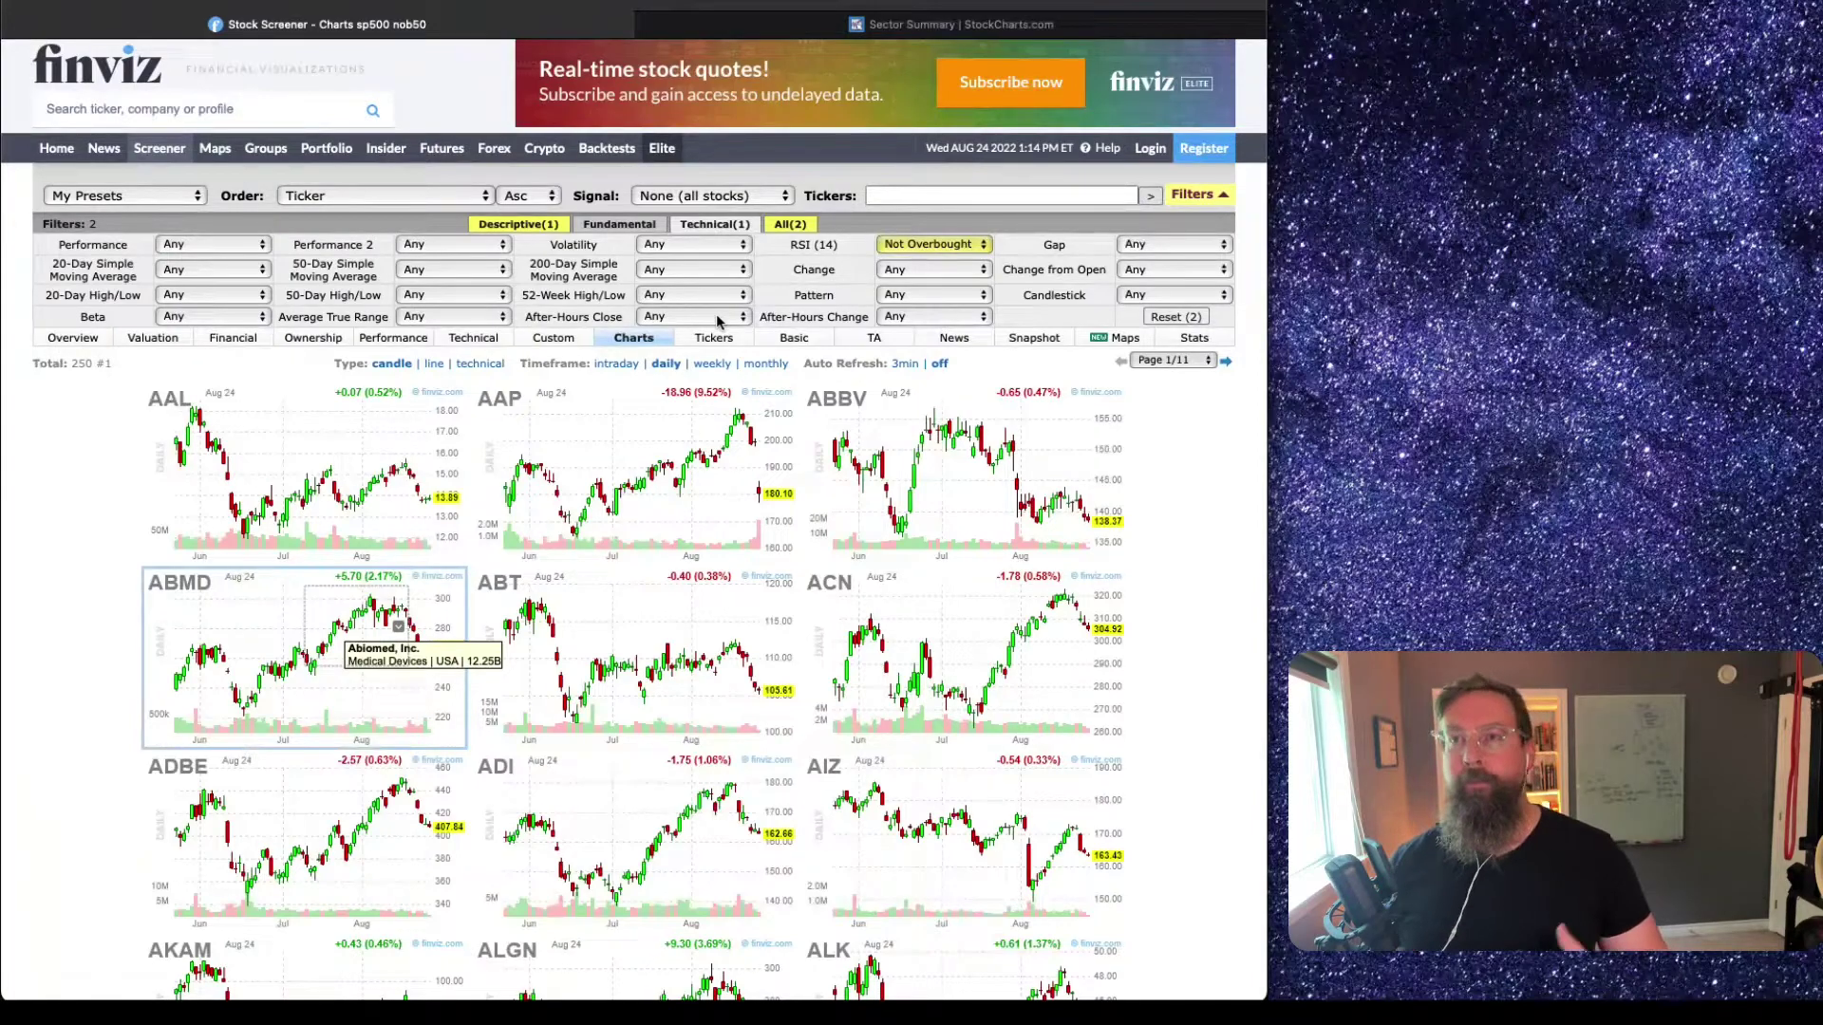
Rank the StockCharts S&P sector summary by Six Month performance, with XLE leading at 25.56%.
{"action": "left_click", "coordinate": [929, 26]}
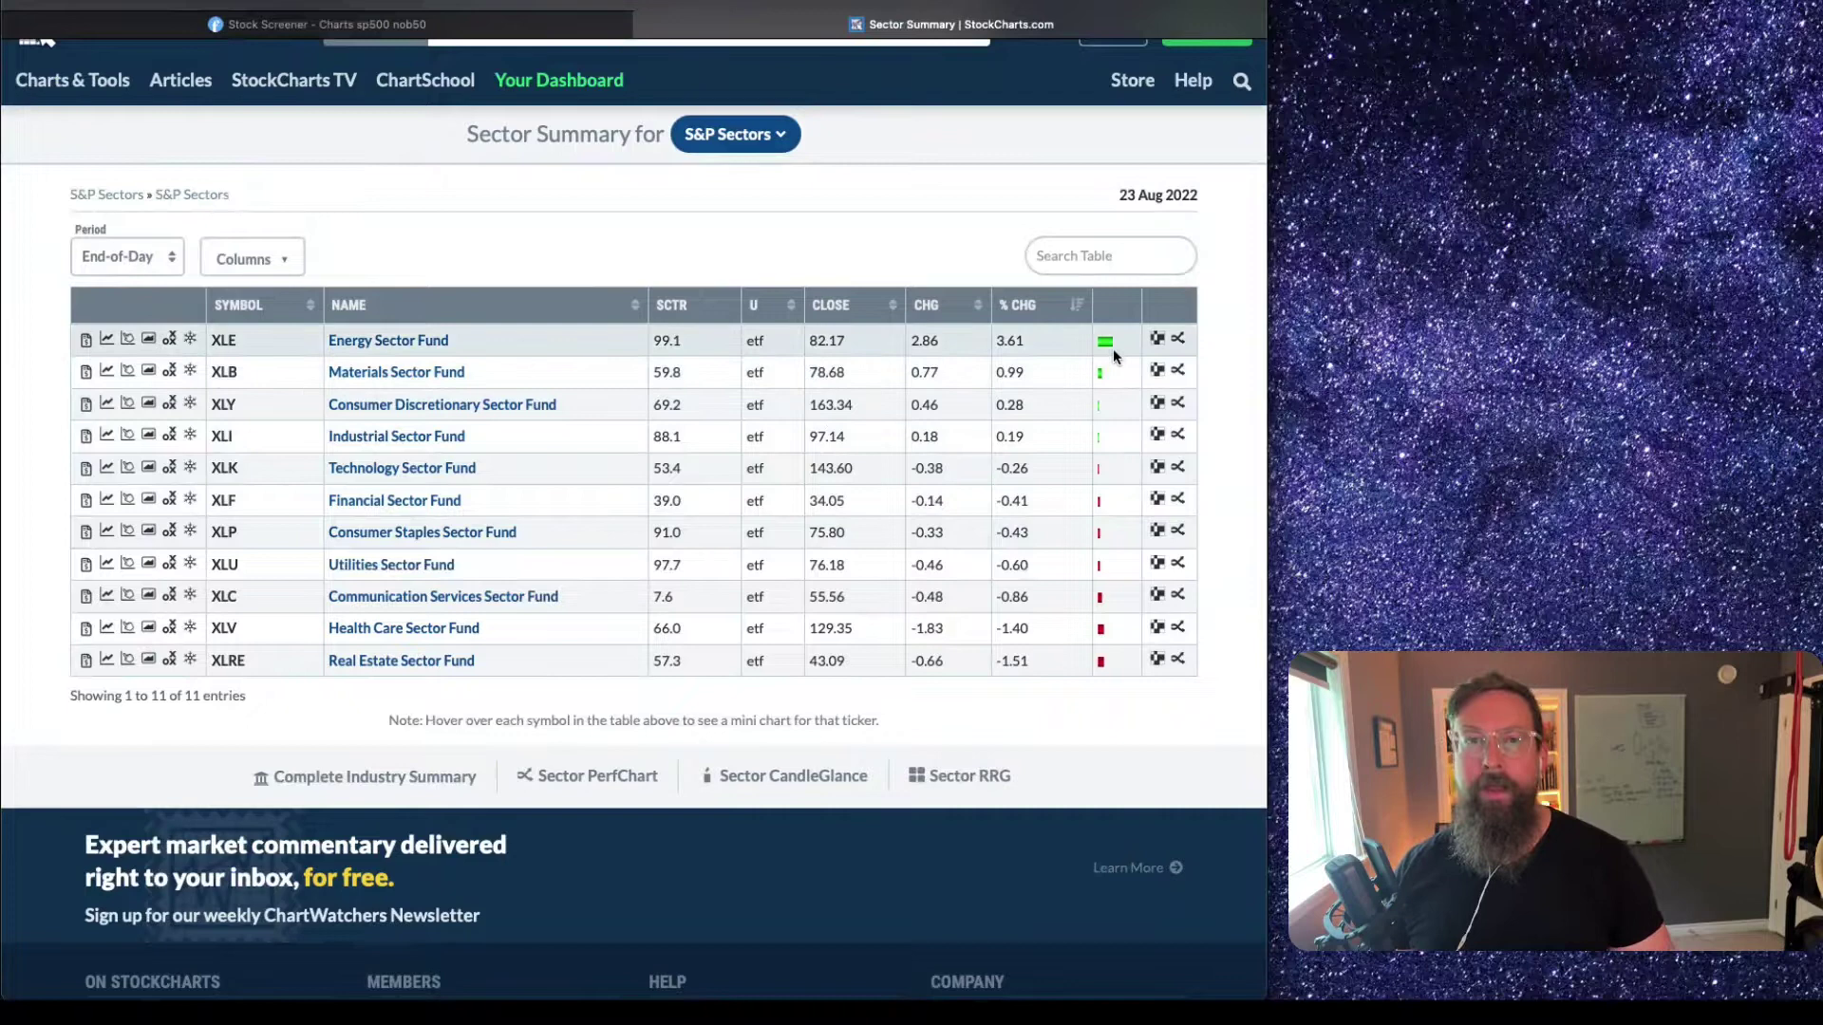
{"action": "left_click", "coordinate": [131, 257]}
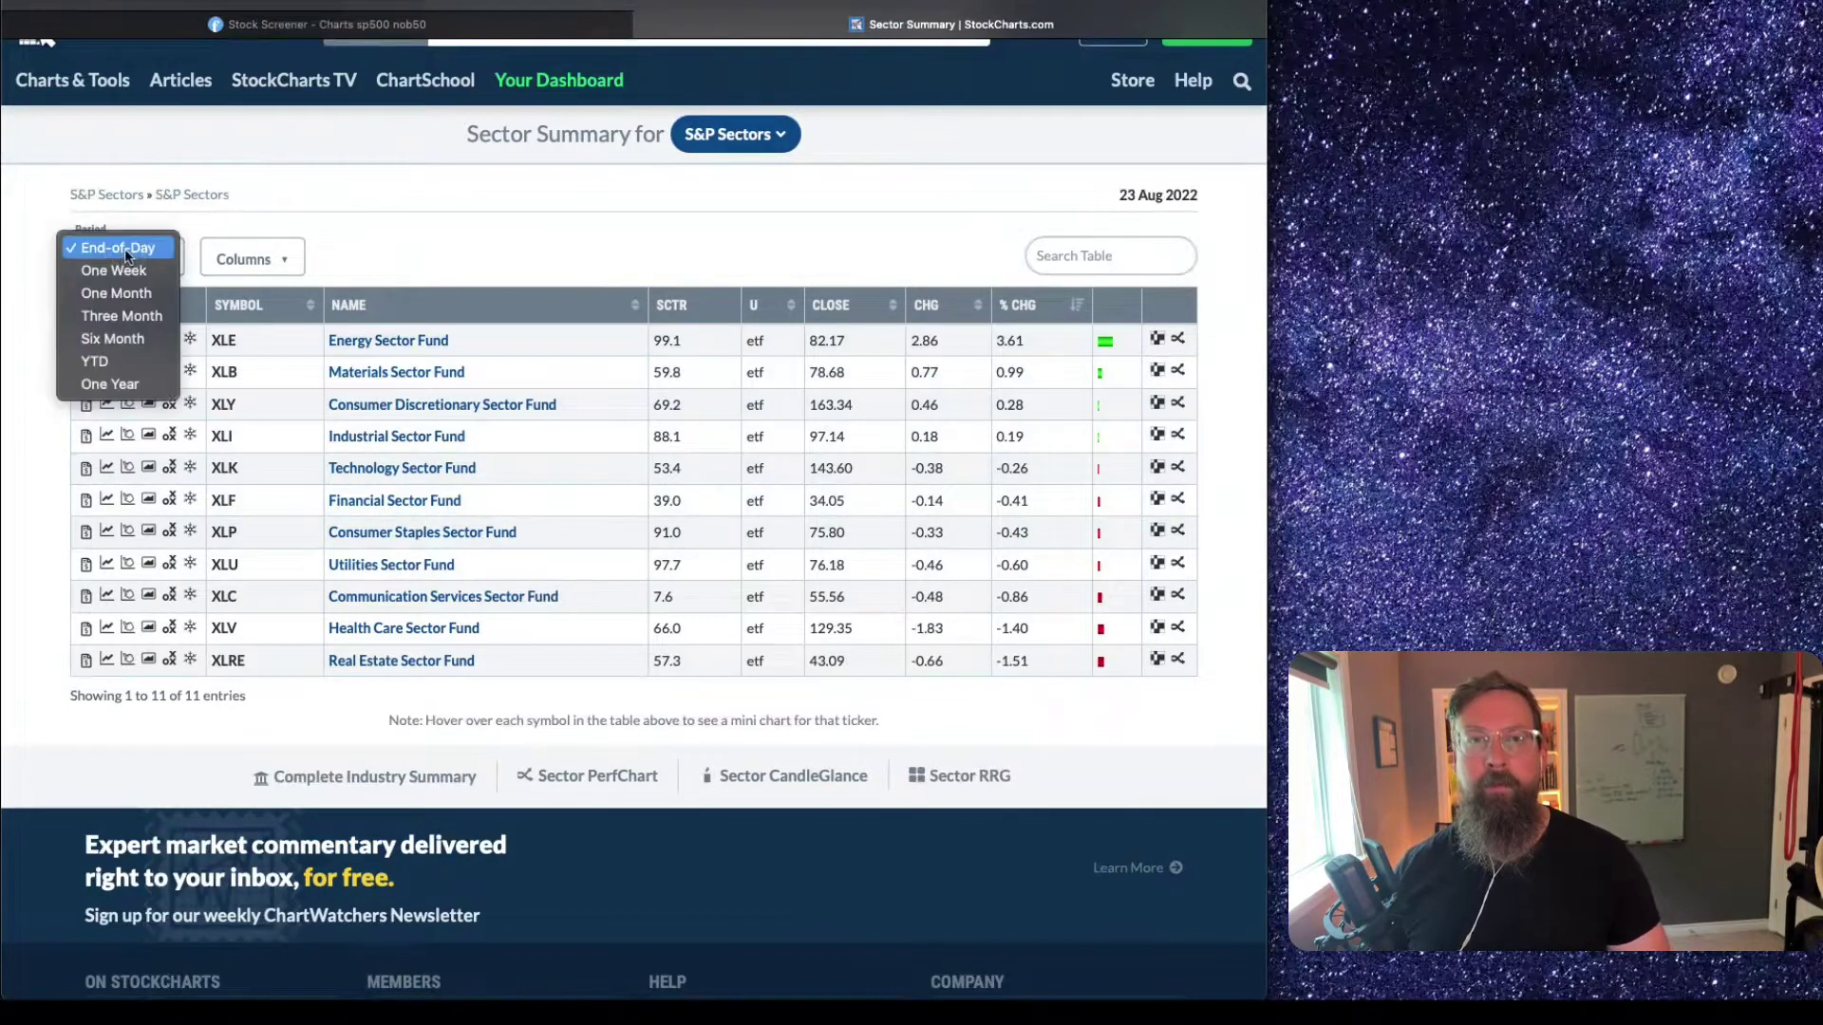
{"action": "left_click", "coordinate": [112, 338]}
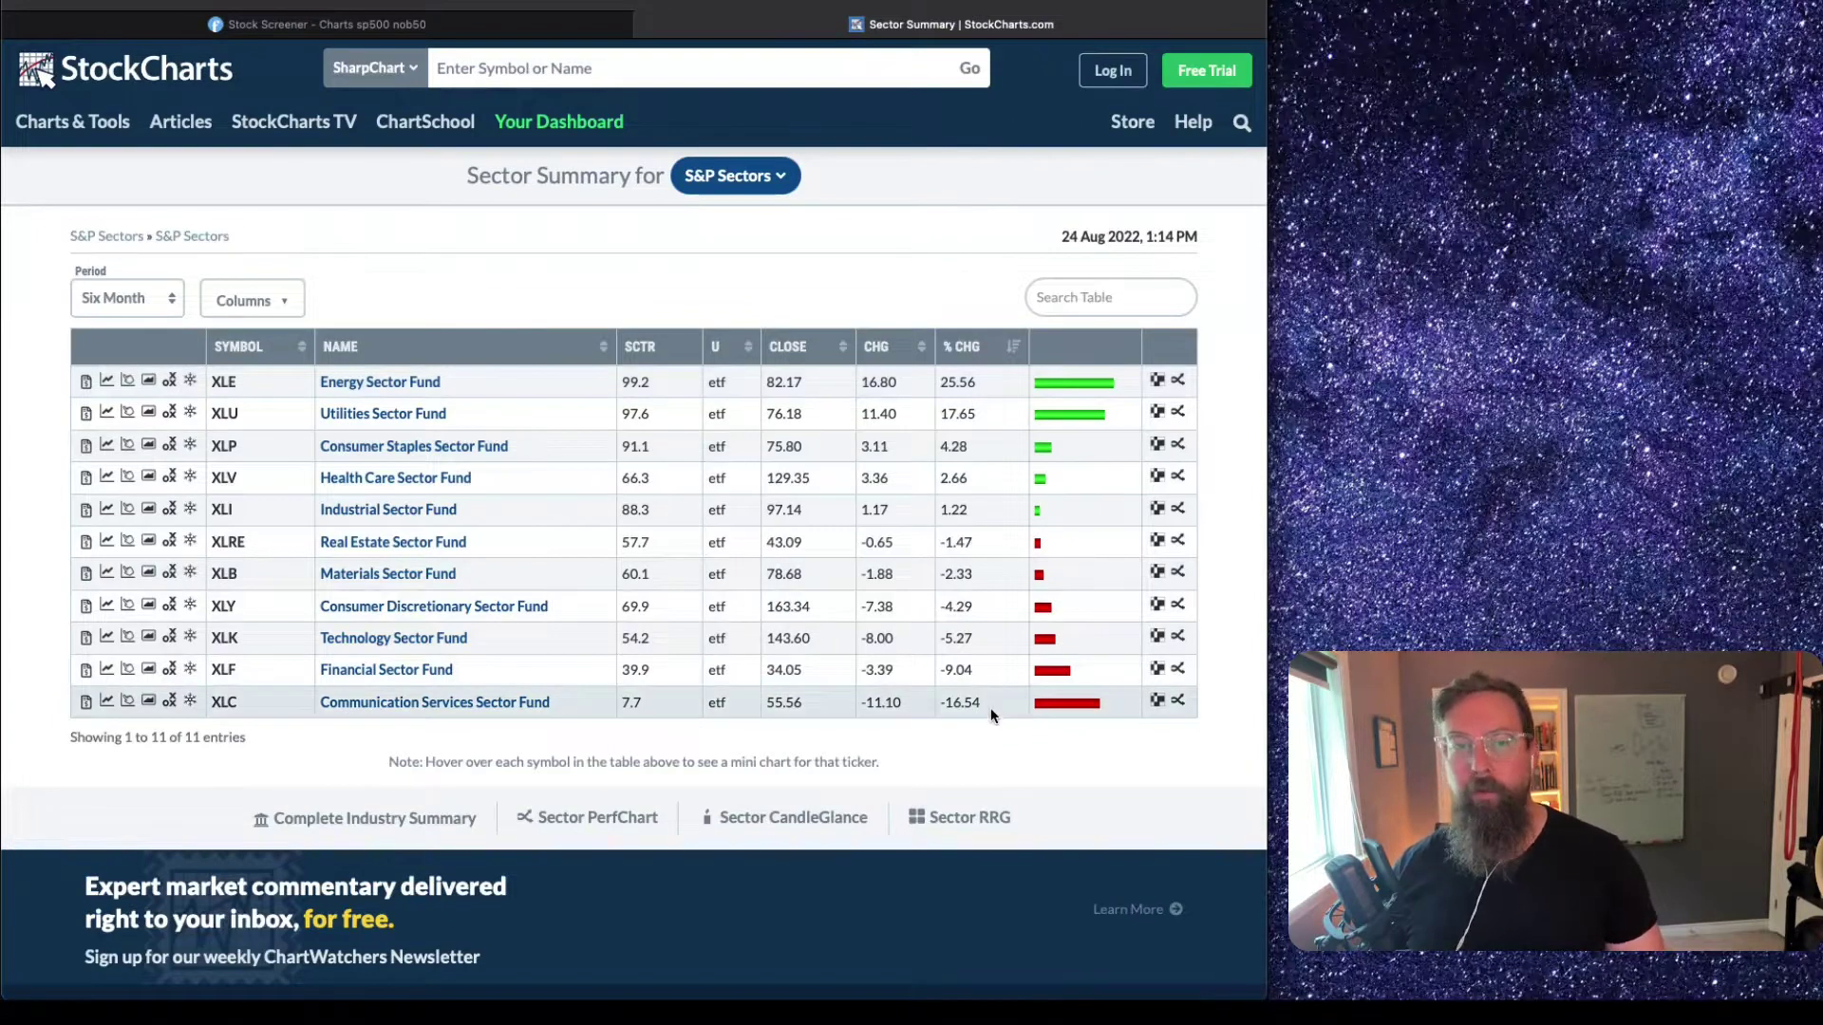
{"action": "left_click", "coordinate": [106, 380]}
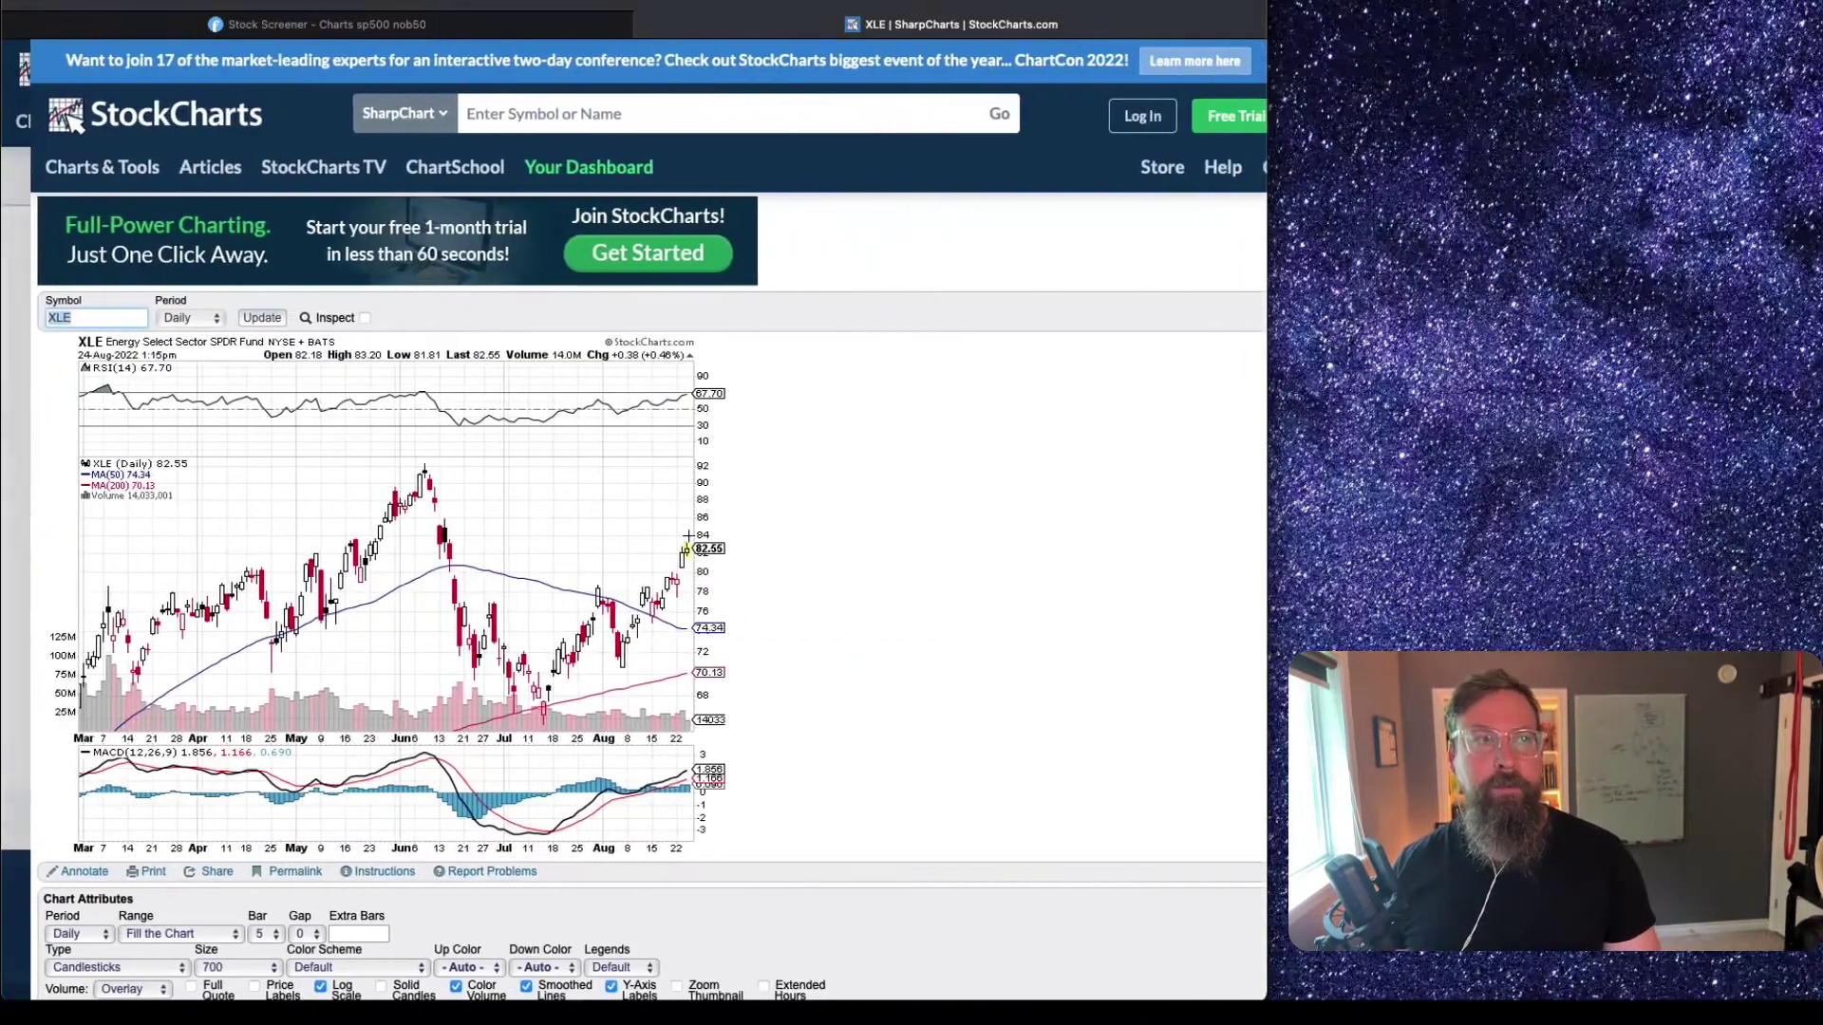
{"action": "key", "text": "alt+Left"}
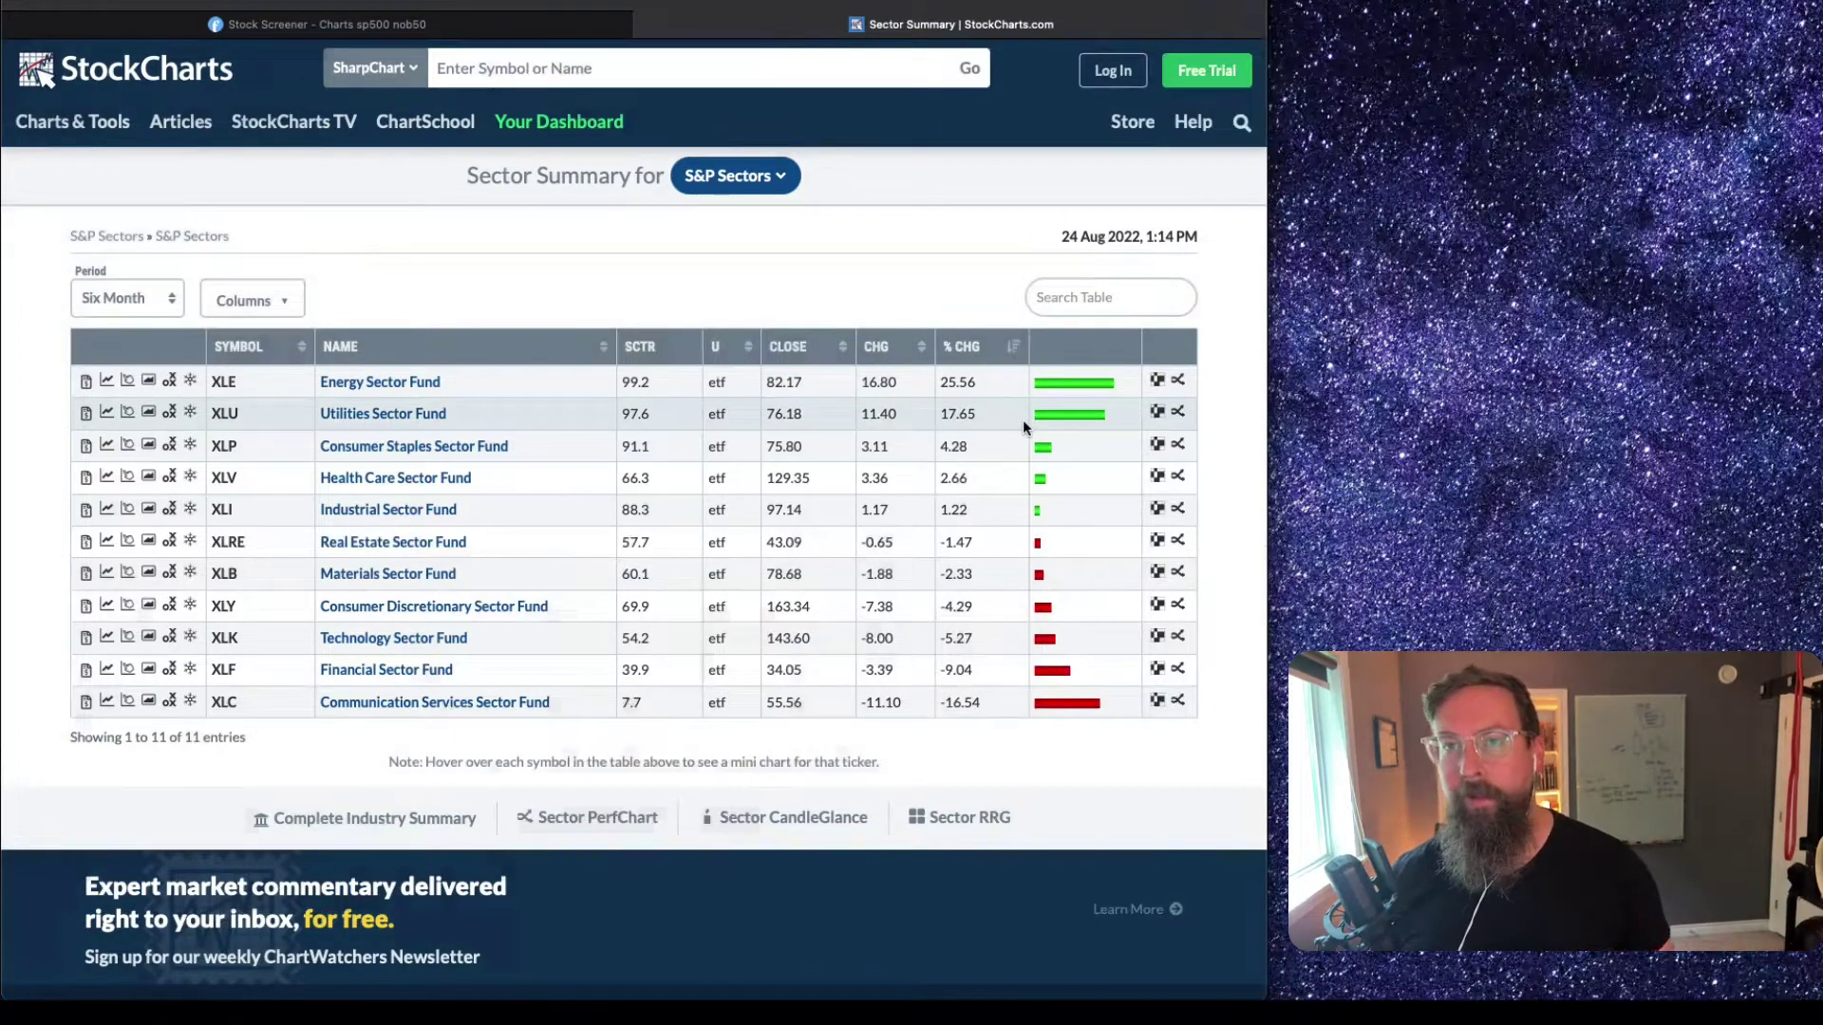
{"action": "left_click", "coordinate": [731, 175]}
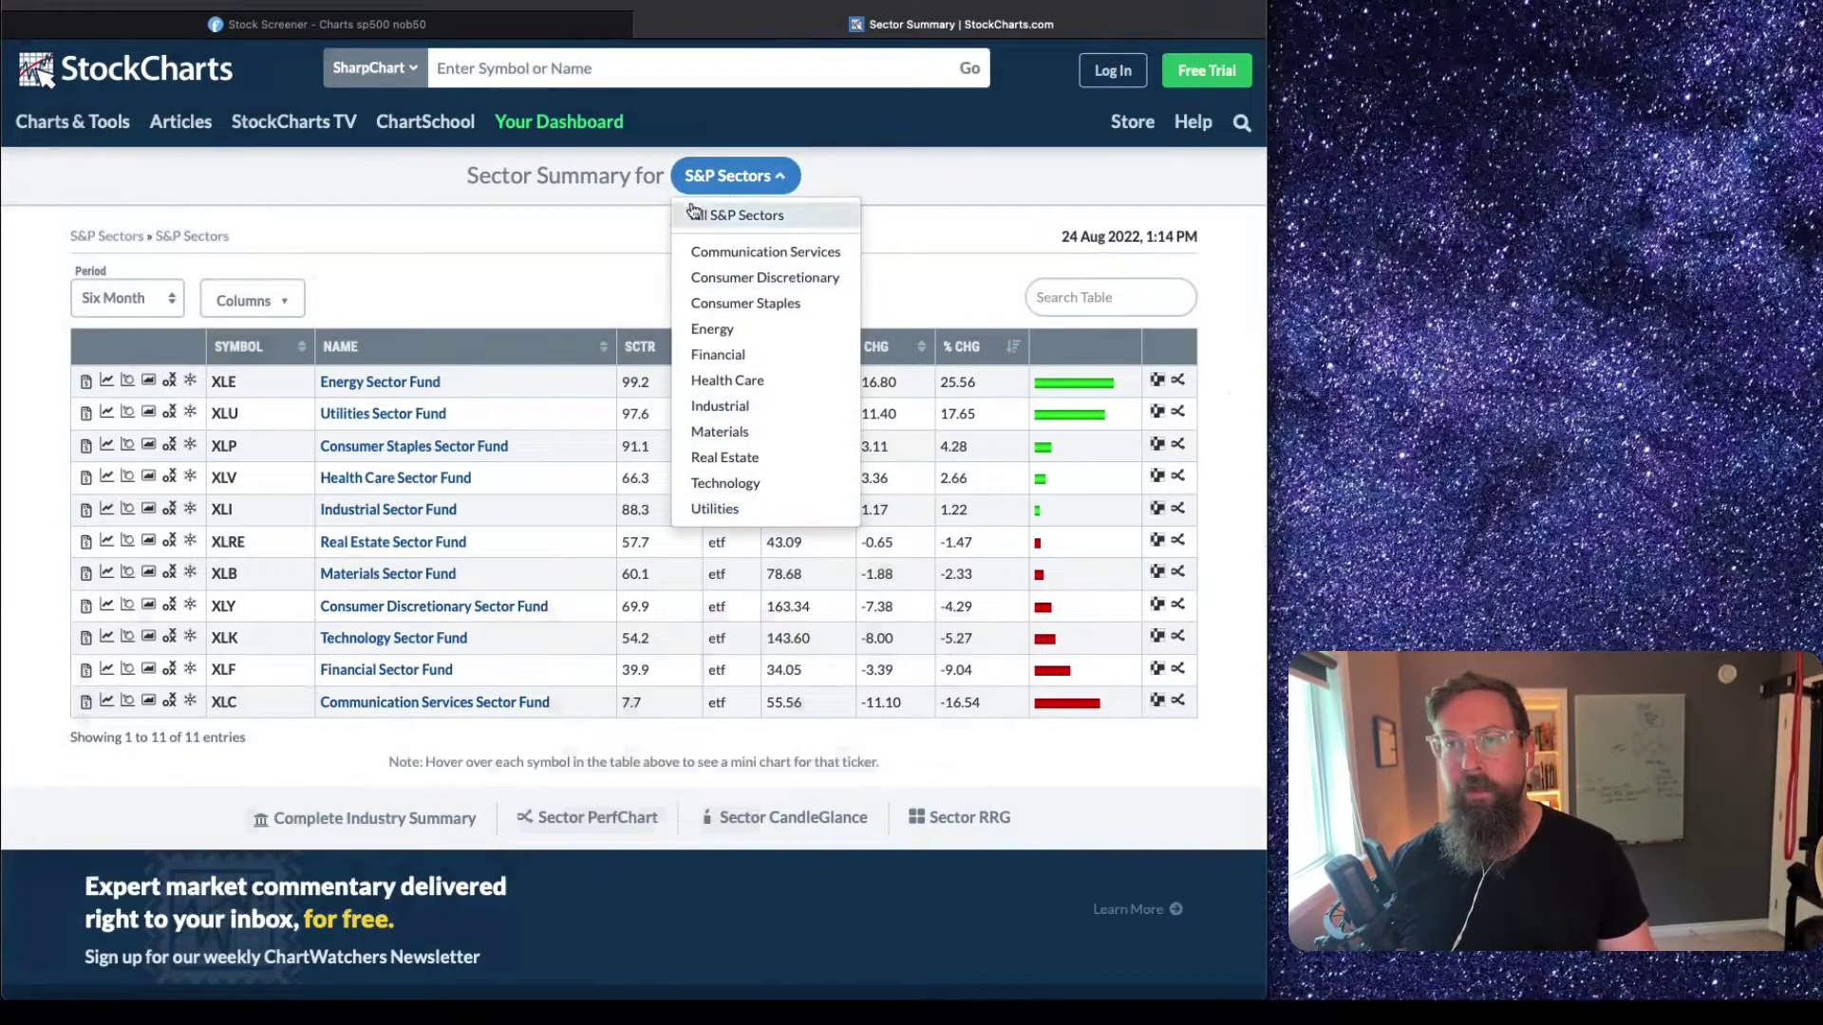
{"action": "left_click", "coordinate": [526, 257]}
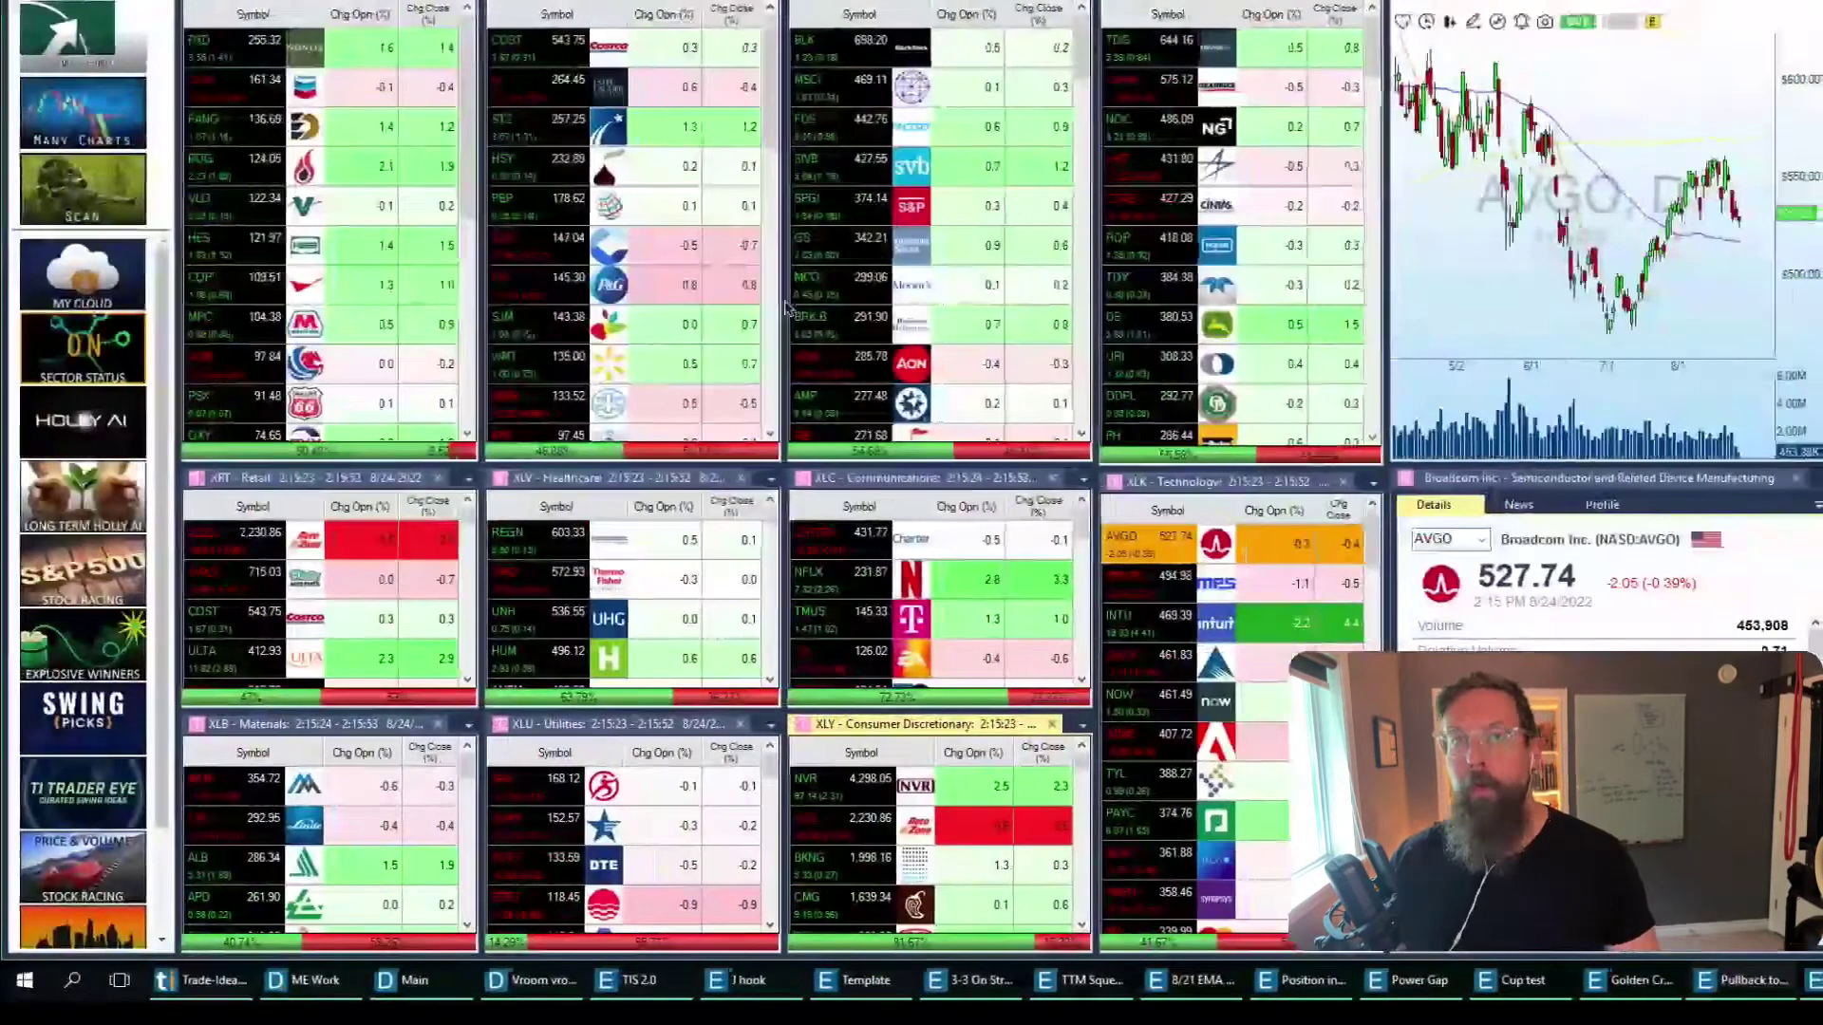
Review MPWR, Intuit, then PXD, CVX, FANG, EOG, VLO, ending on Chevron CVX at 161.45.
{"action": "key", "text": "Down"}
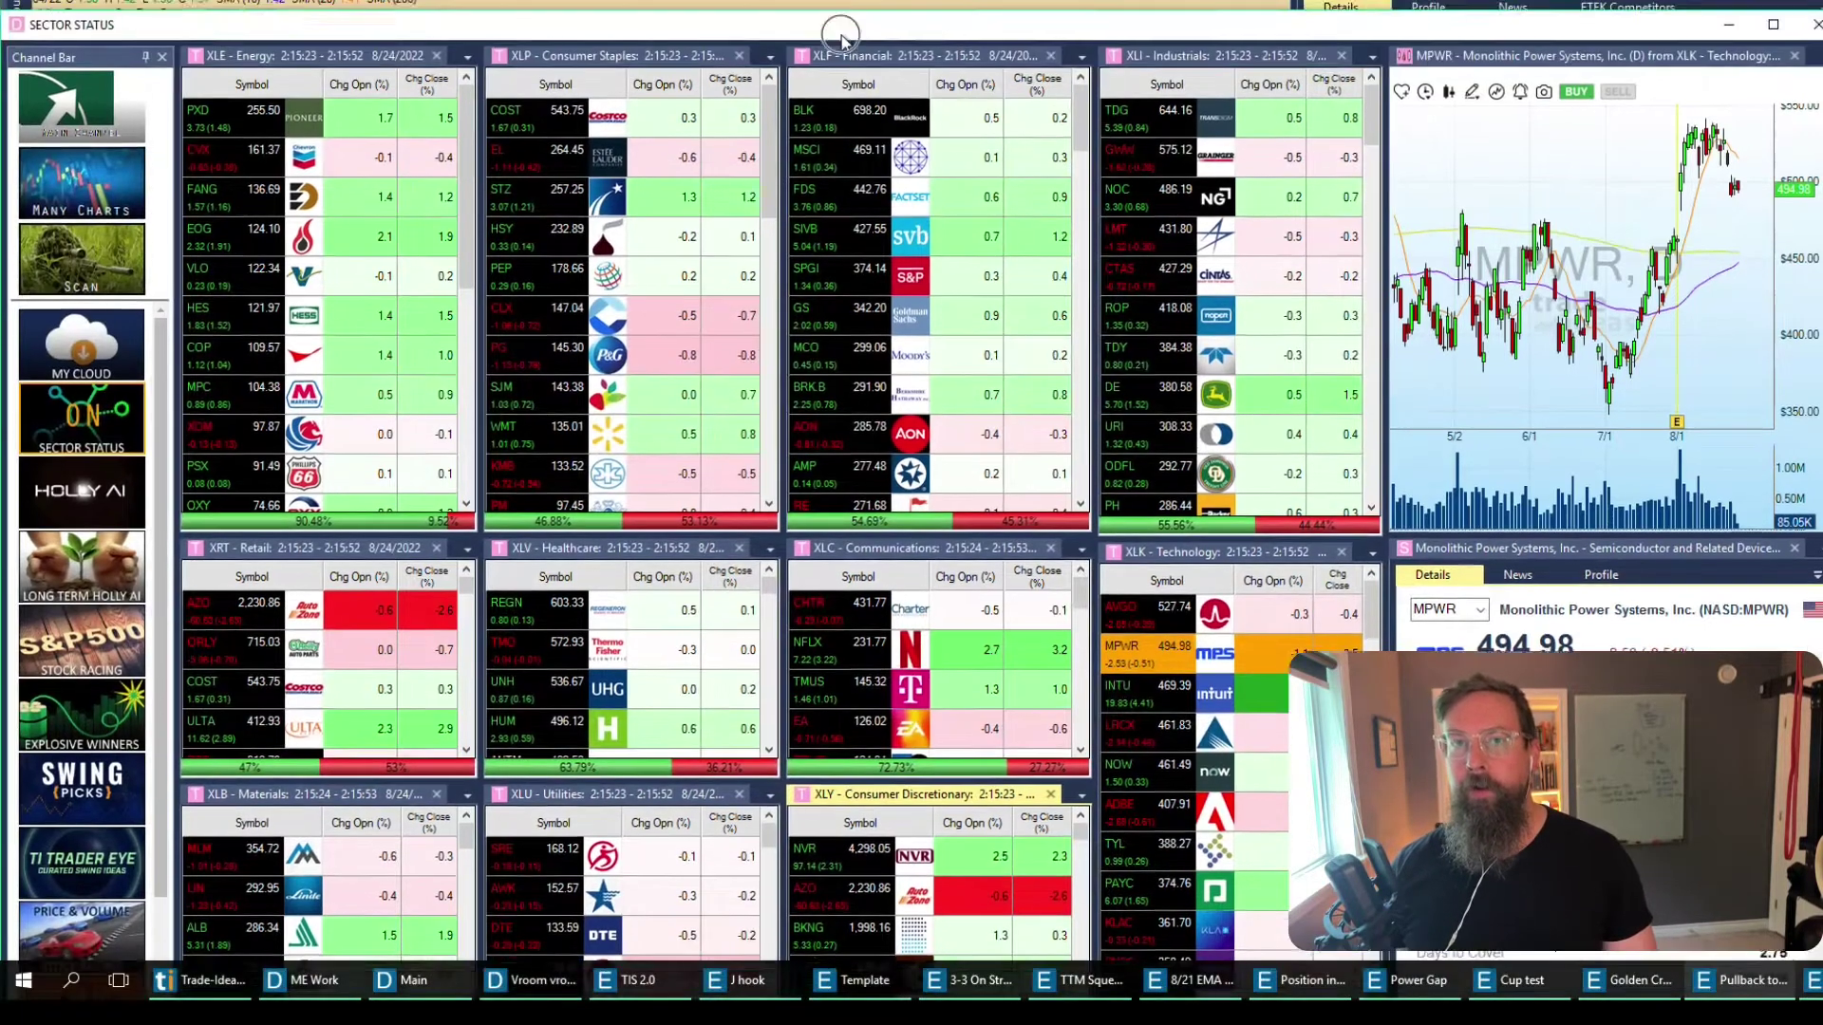
{"action": "left_click", "coordinate": [1120, 615]}
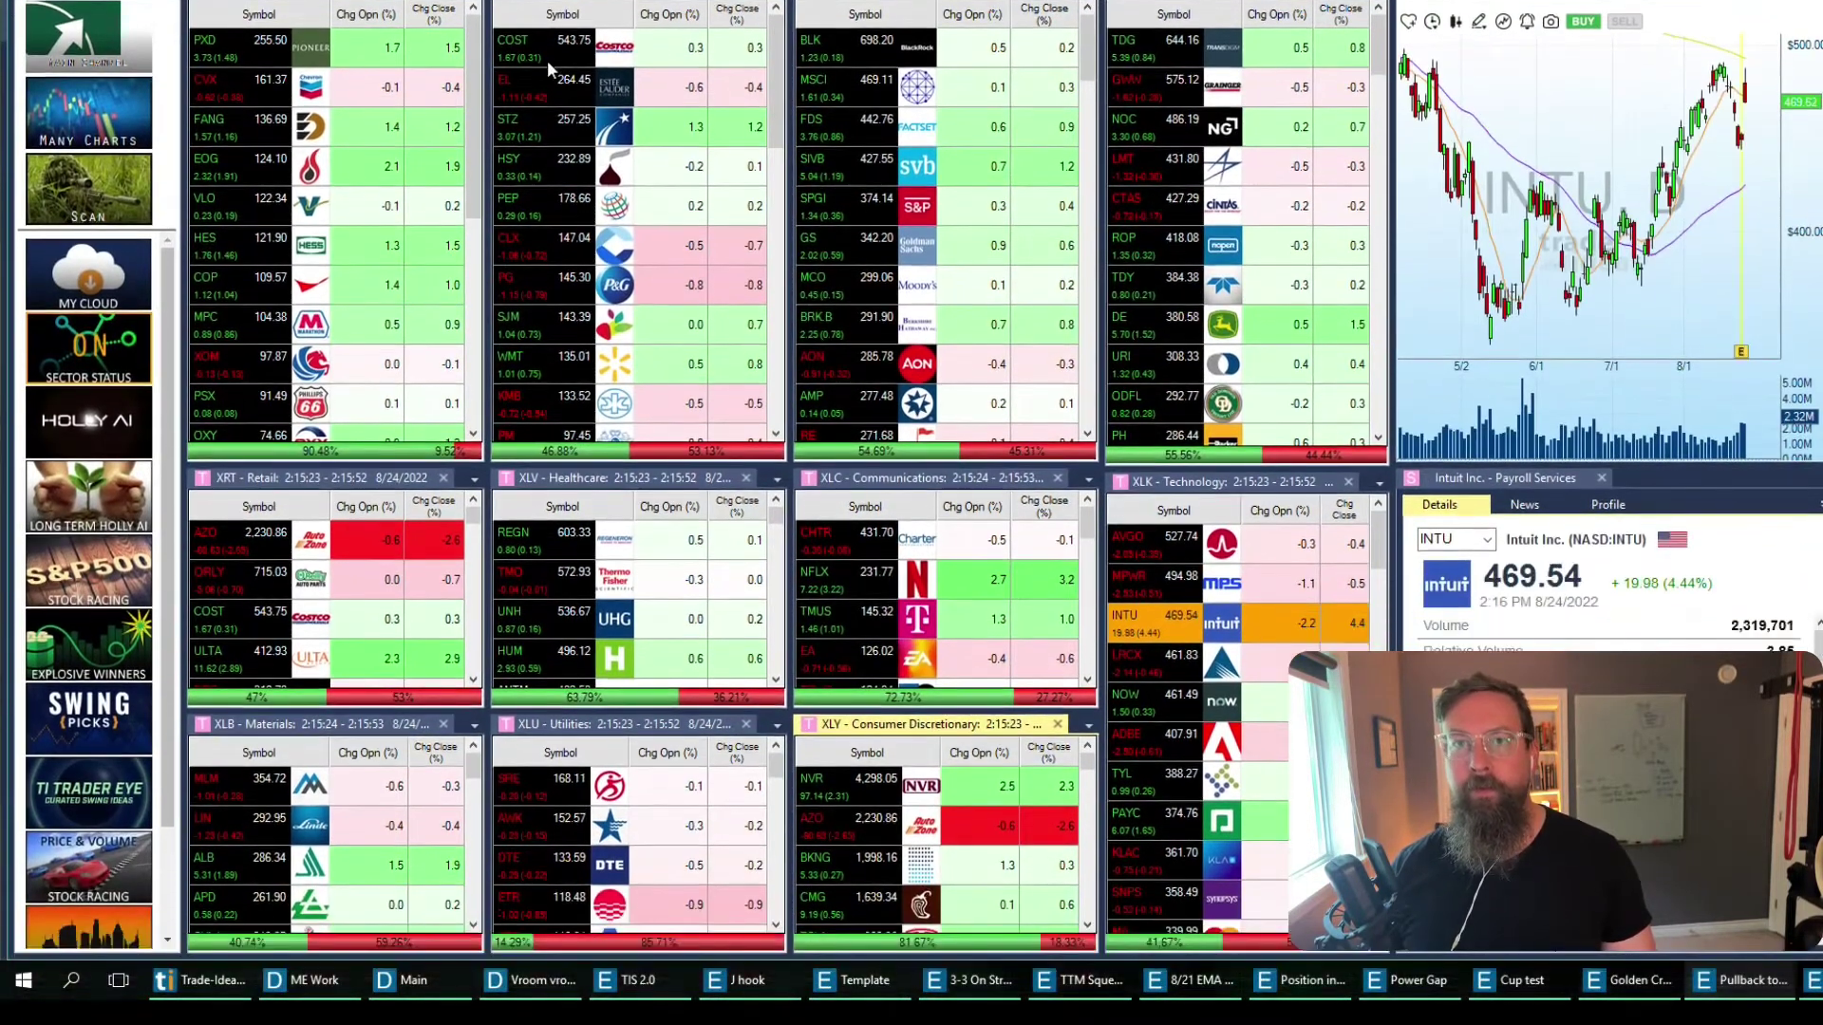
{"action": "left_click", "coordinate": [390, 59]}
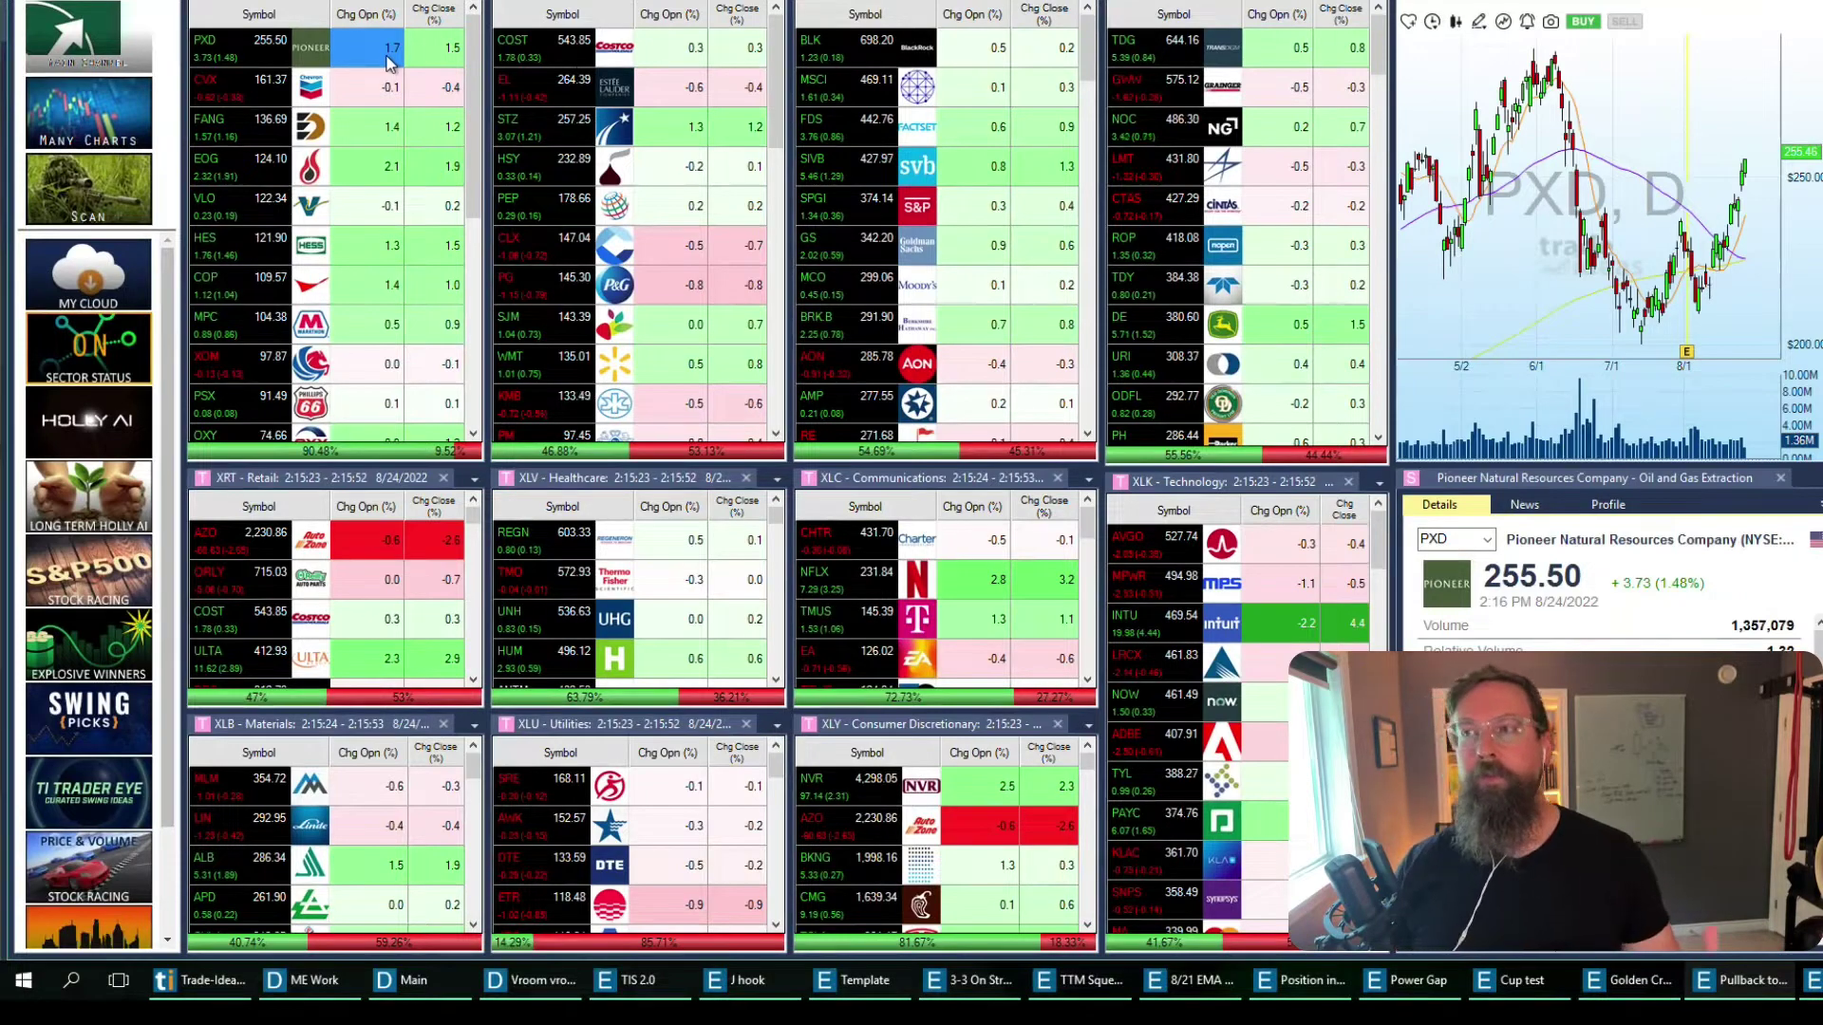
{"action": "key", "text": "Down"}
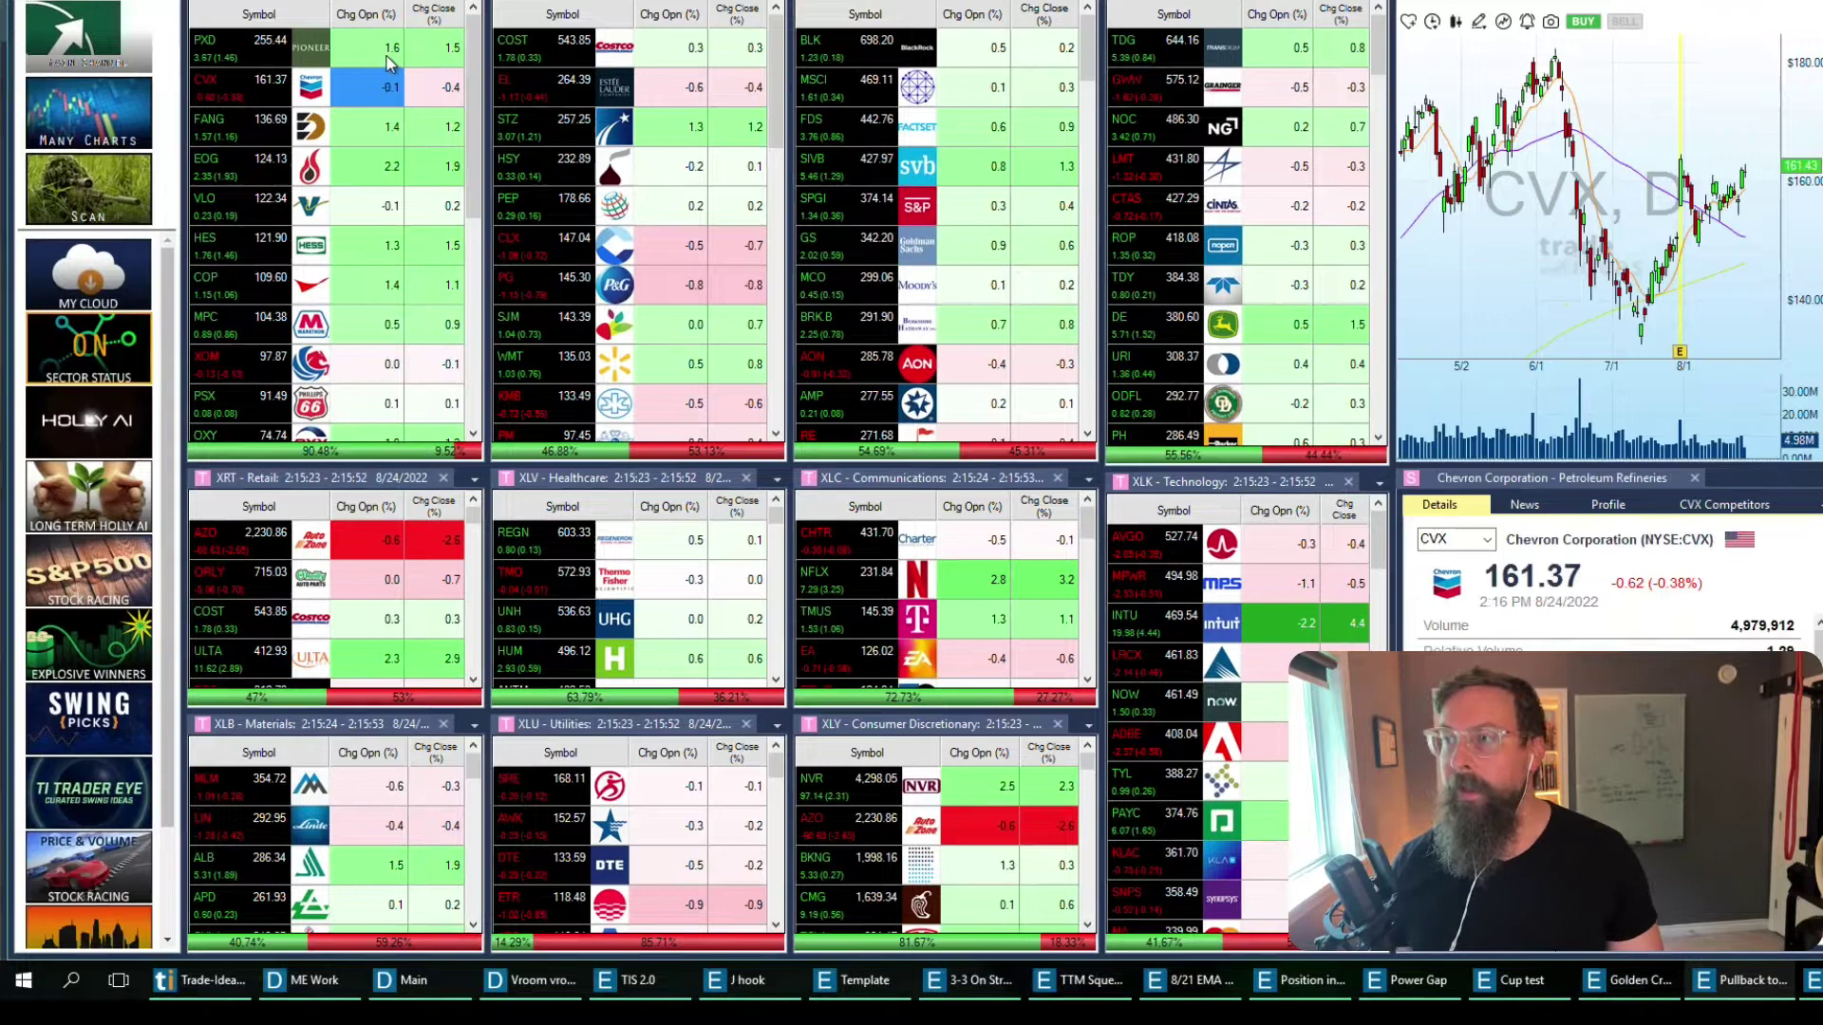
{"action": "key", "text": "Down"}
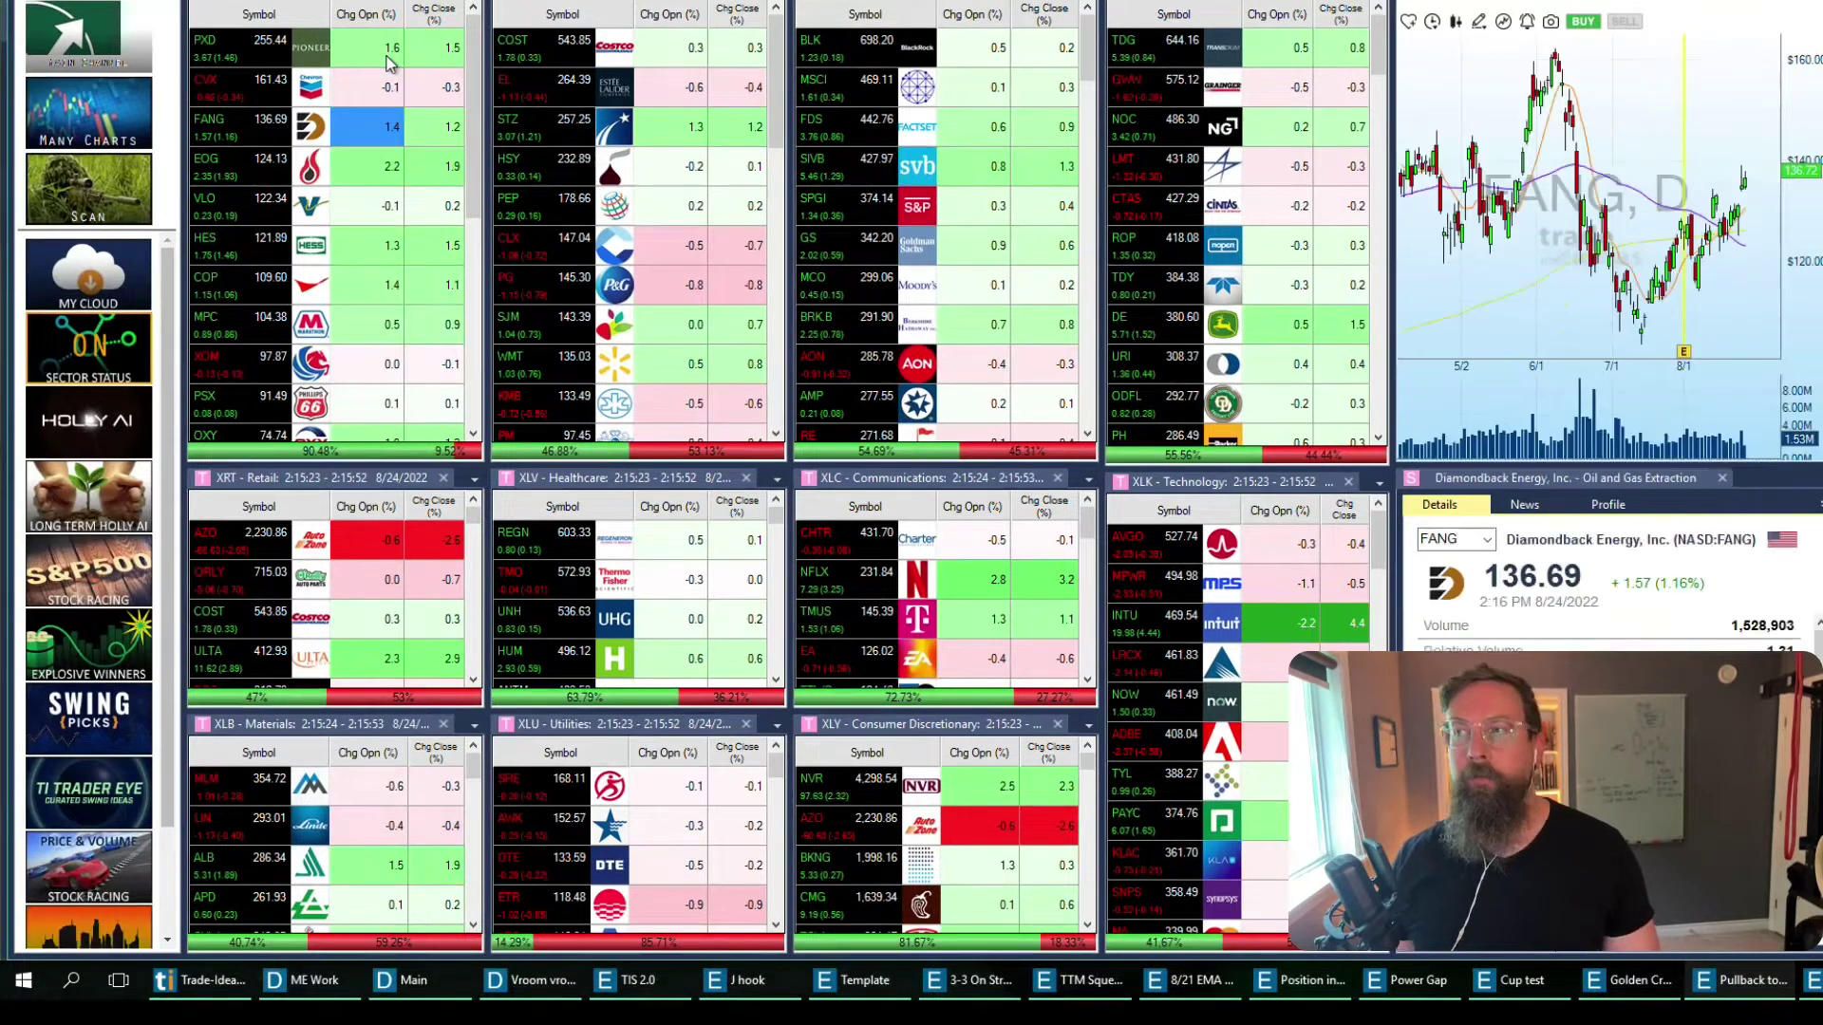
{"action": "key", "text": "Down"}
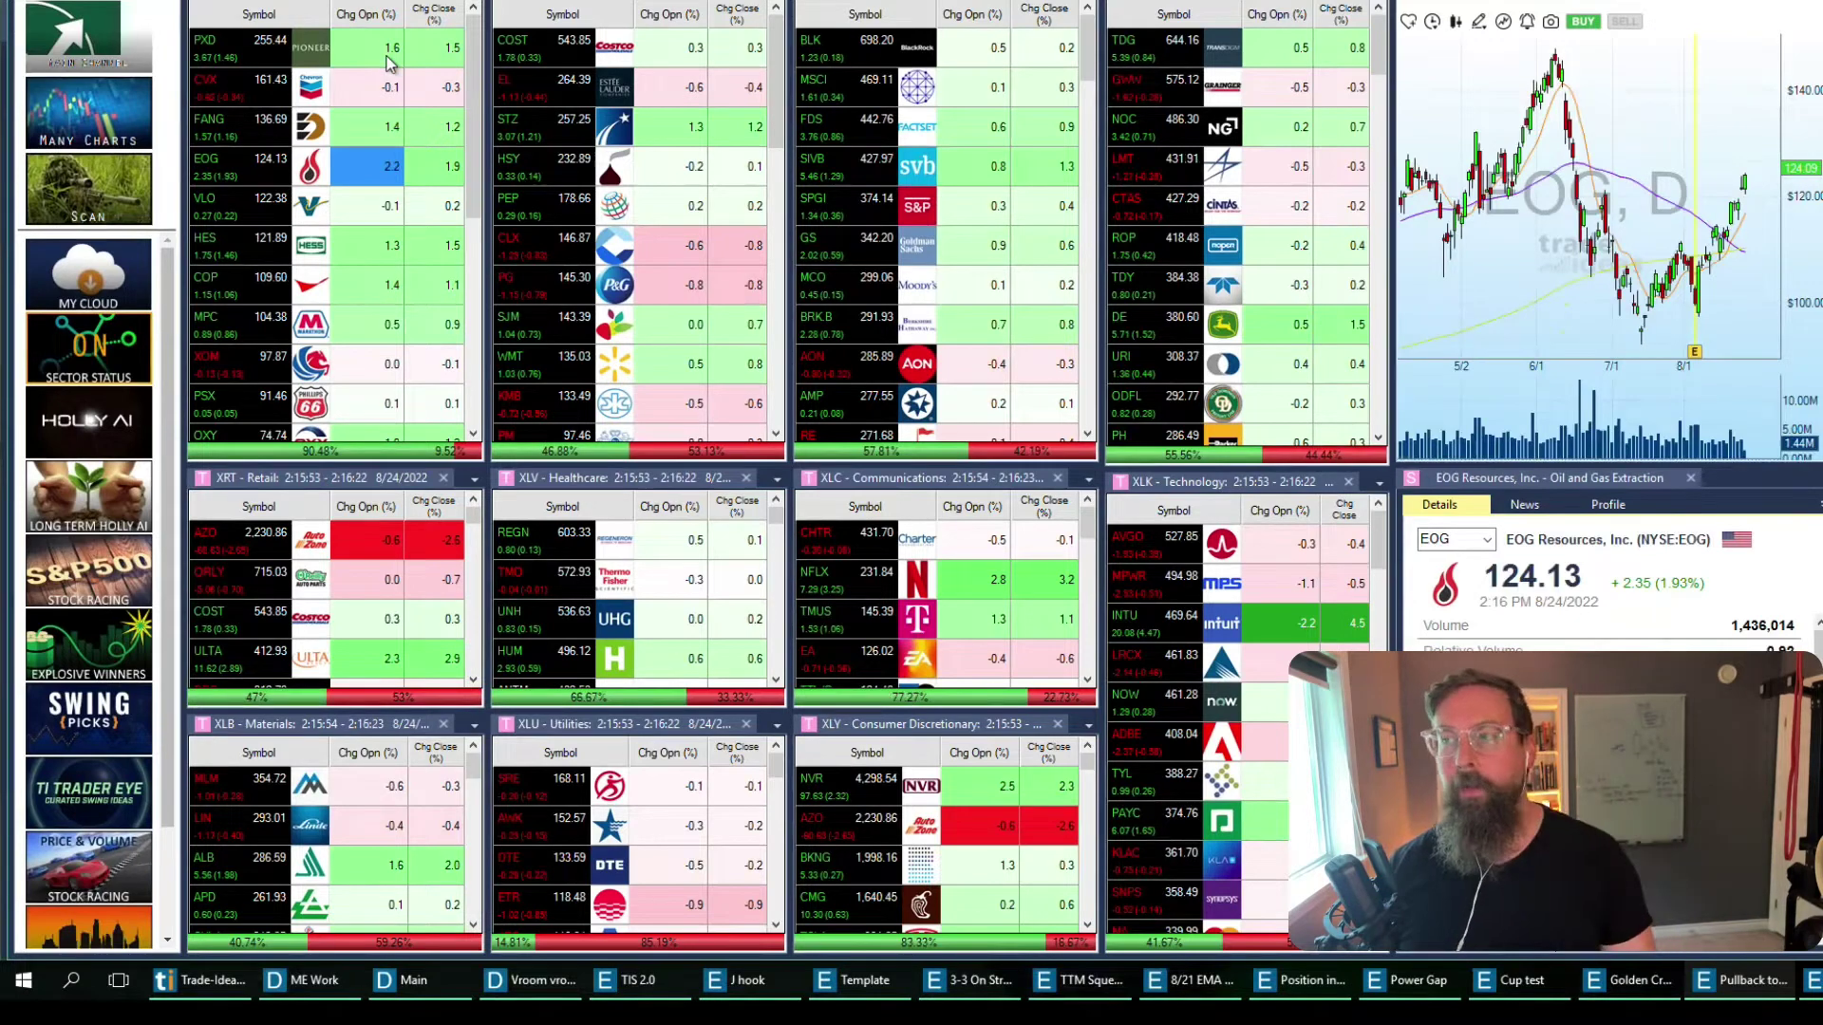
{"action": "key", "text": "Down"}
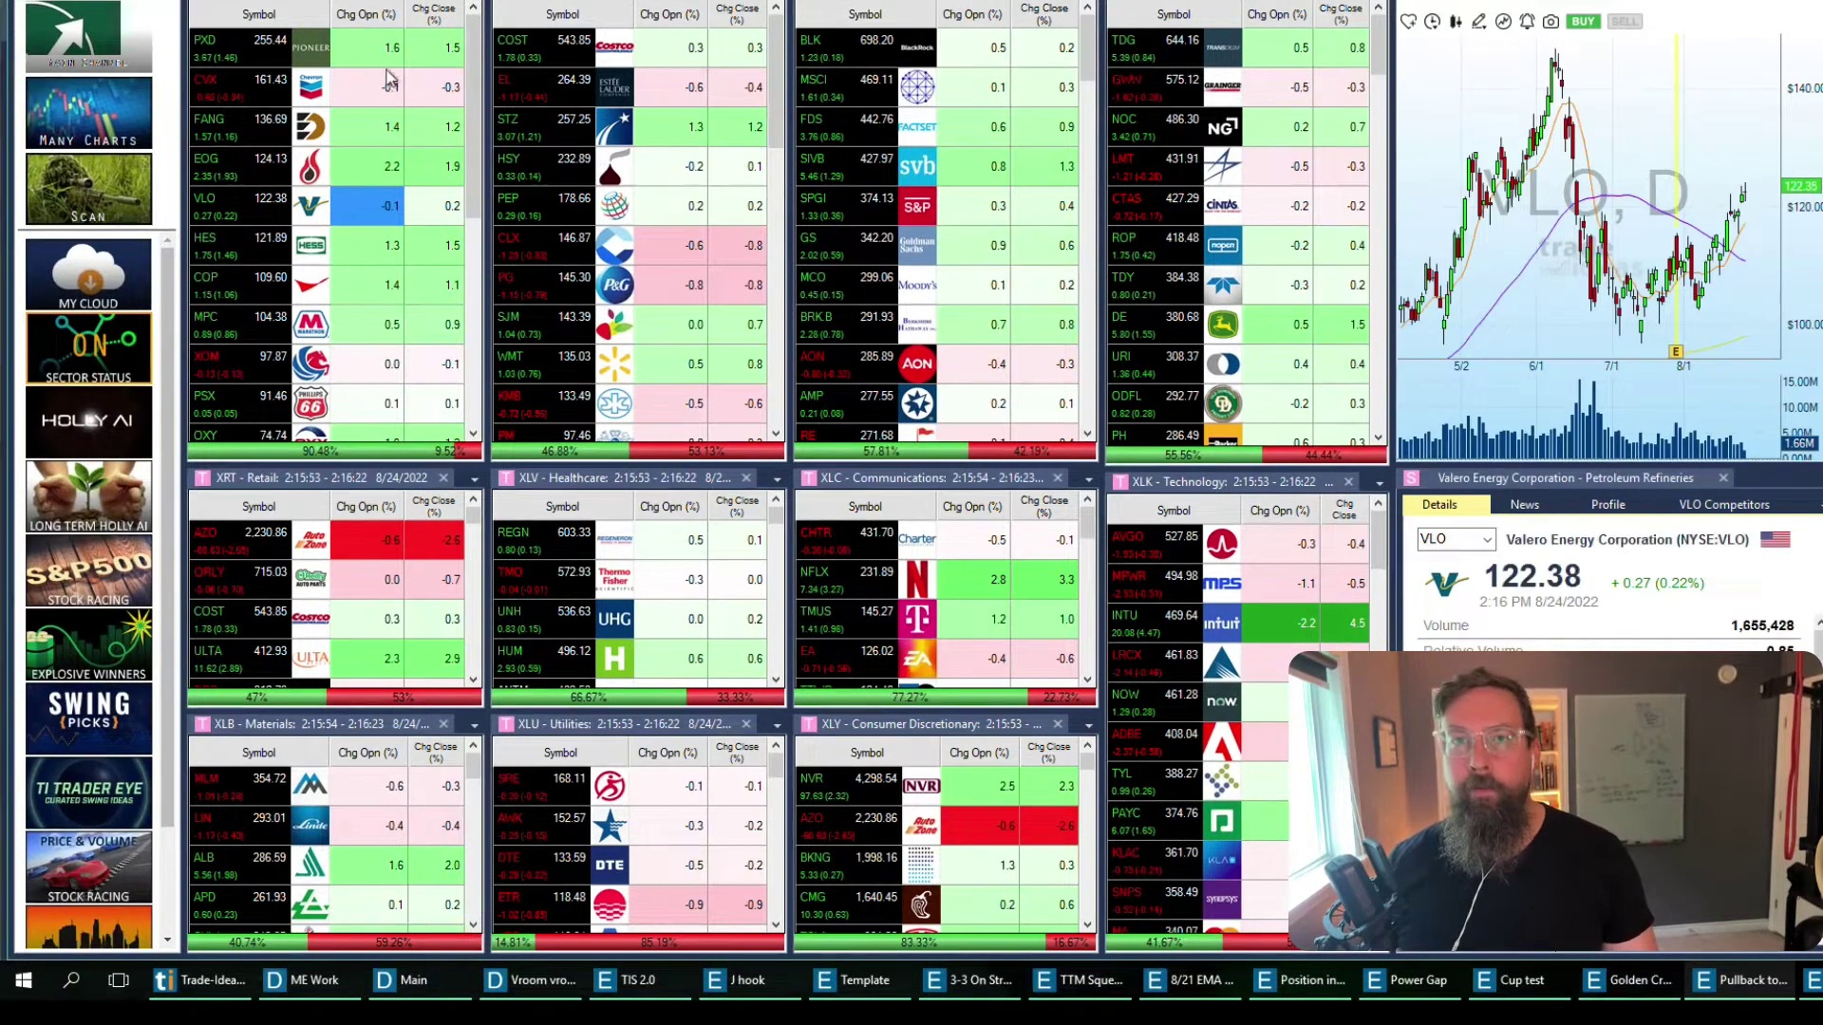
{"action": "left_click", "coordinate": [387, 87]}
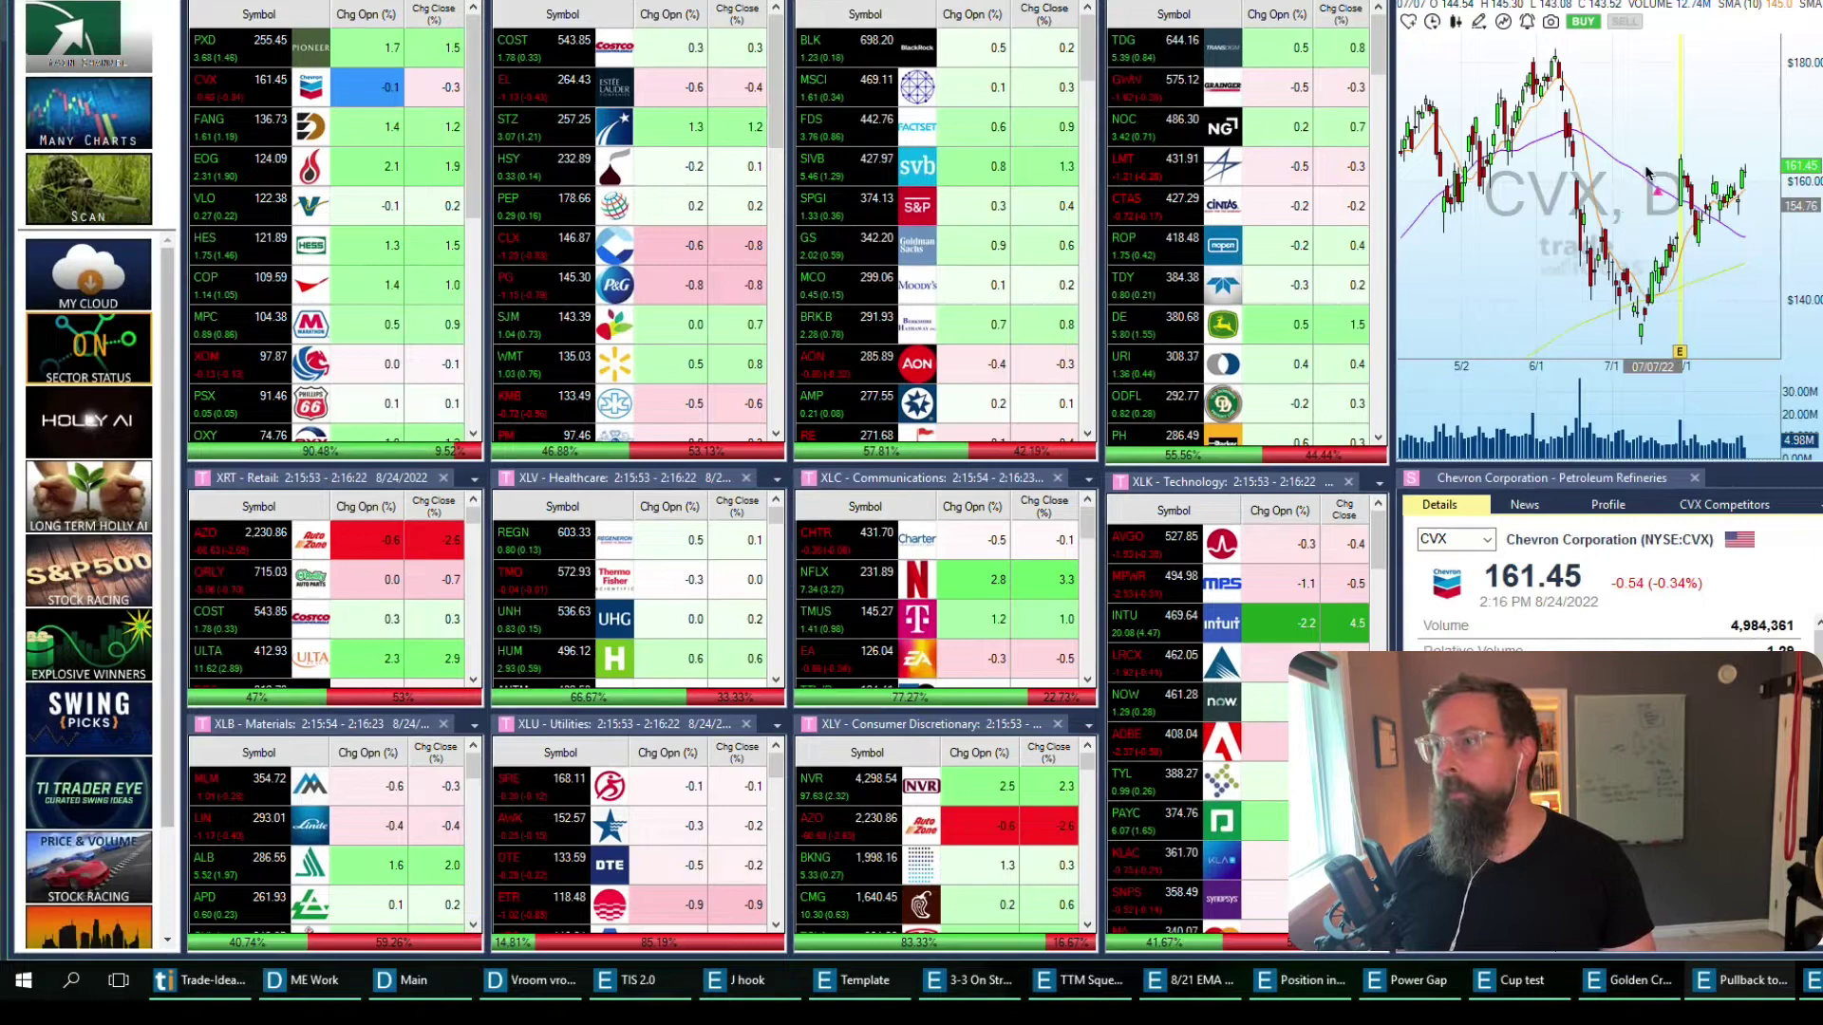
Draw two trial pink arrows over CVX's recent rise, then discard them.
{"action": "left_click_drag", "start_coordinate": [1650, 152], "coordinate": [1737, 167]}
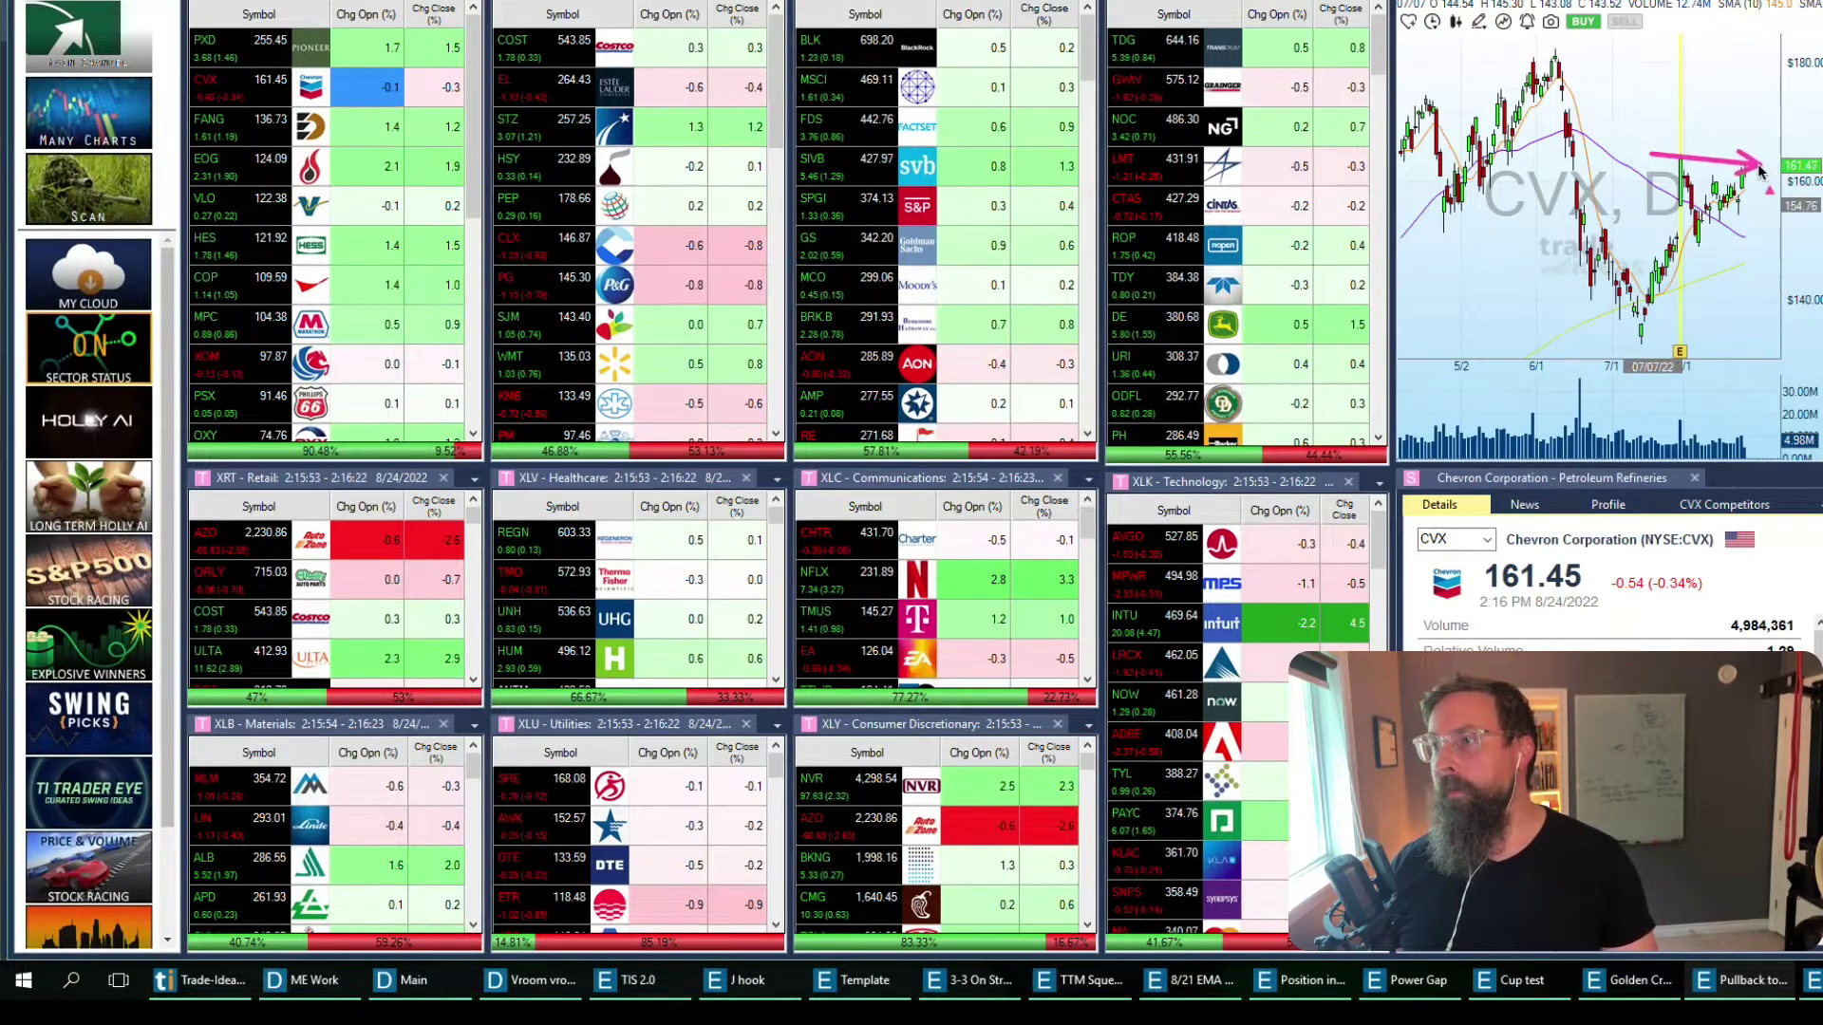
{"action": "mouse_move", "coordinate": [1626, 143]}
{"action": "left_mouse_down"}
{"action": "mouse_move", "coordinate": [1673, 228]}
{"action": "mouse_move", "coordinate": [1723, 243]}
{"action": "mouse_move", "coordinate": [1761, 242]}
{"action": "mouse_move", "coordinate": [1783, 150]}
{"action": "left_mouse_up"}
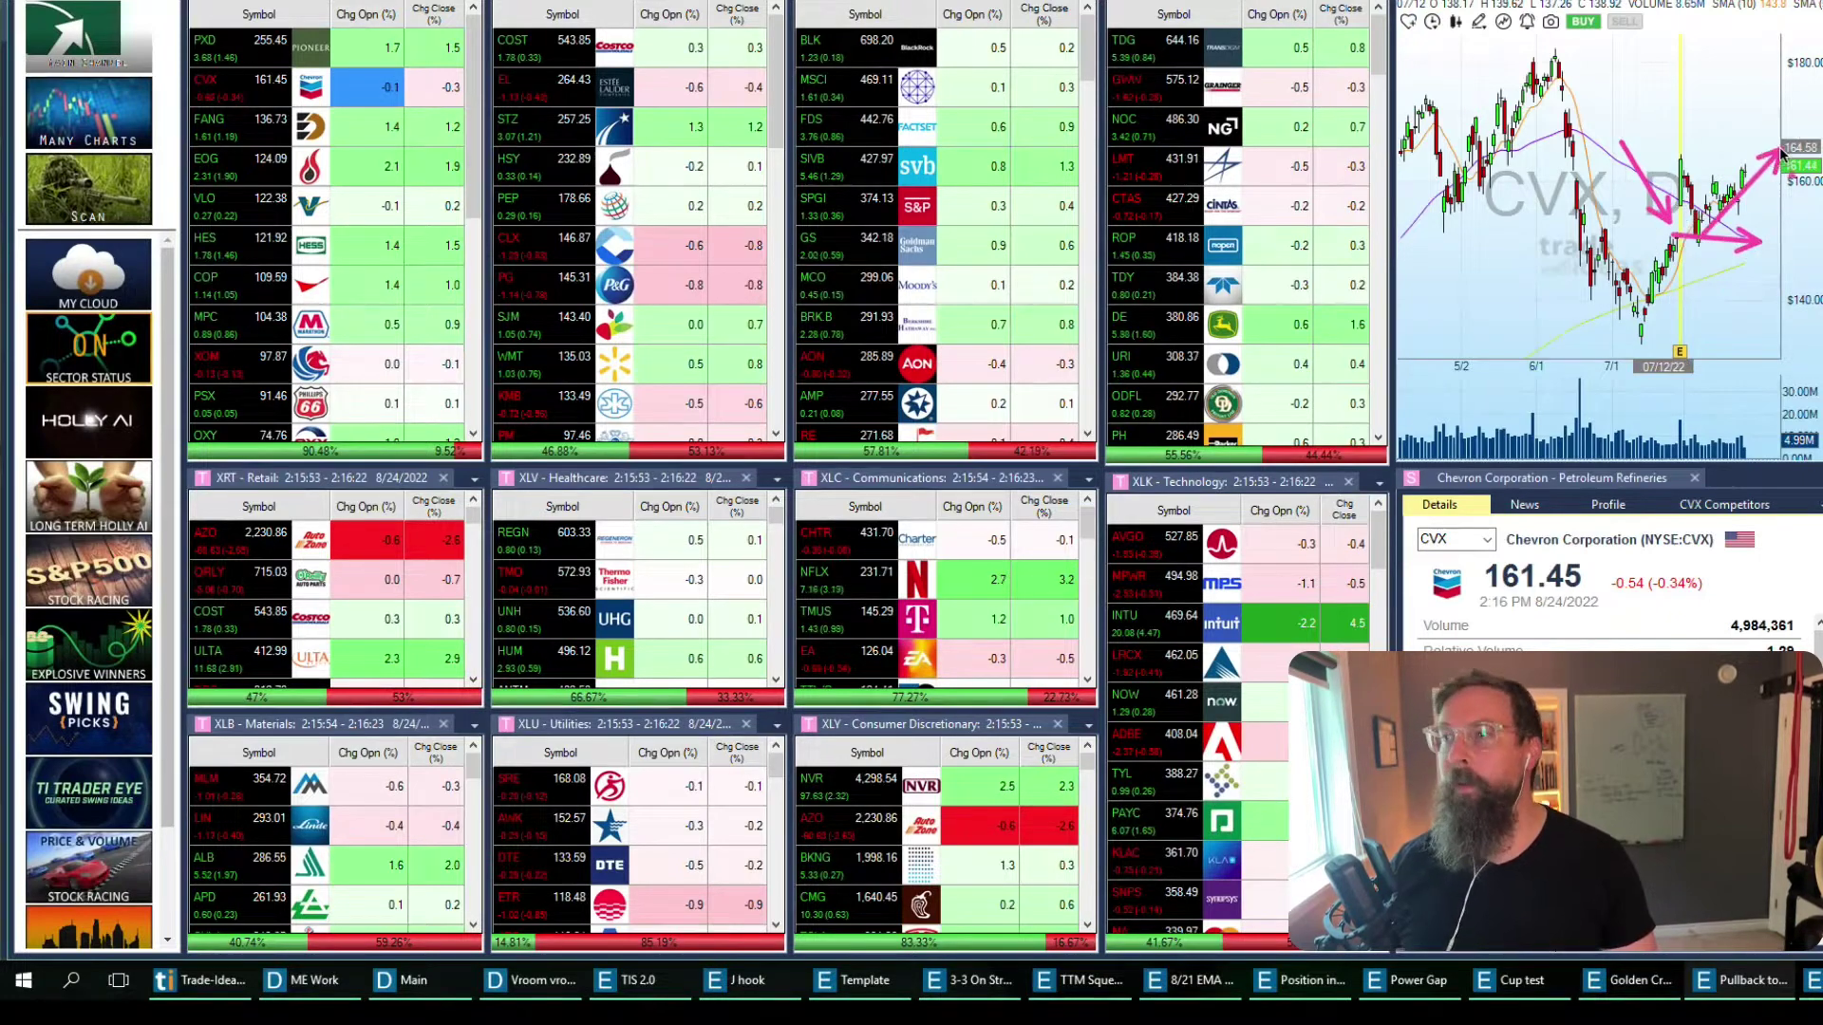
{"action": "key", "text": "Escape"}
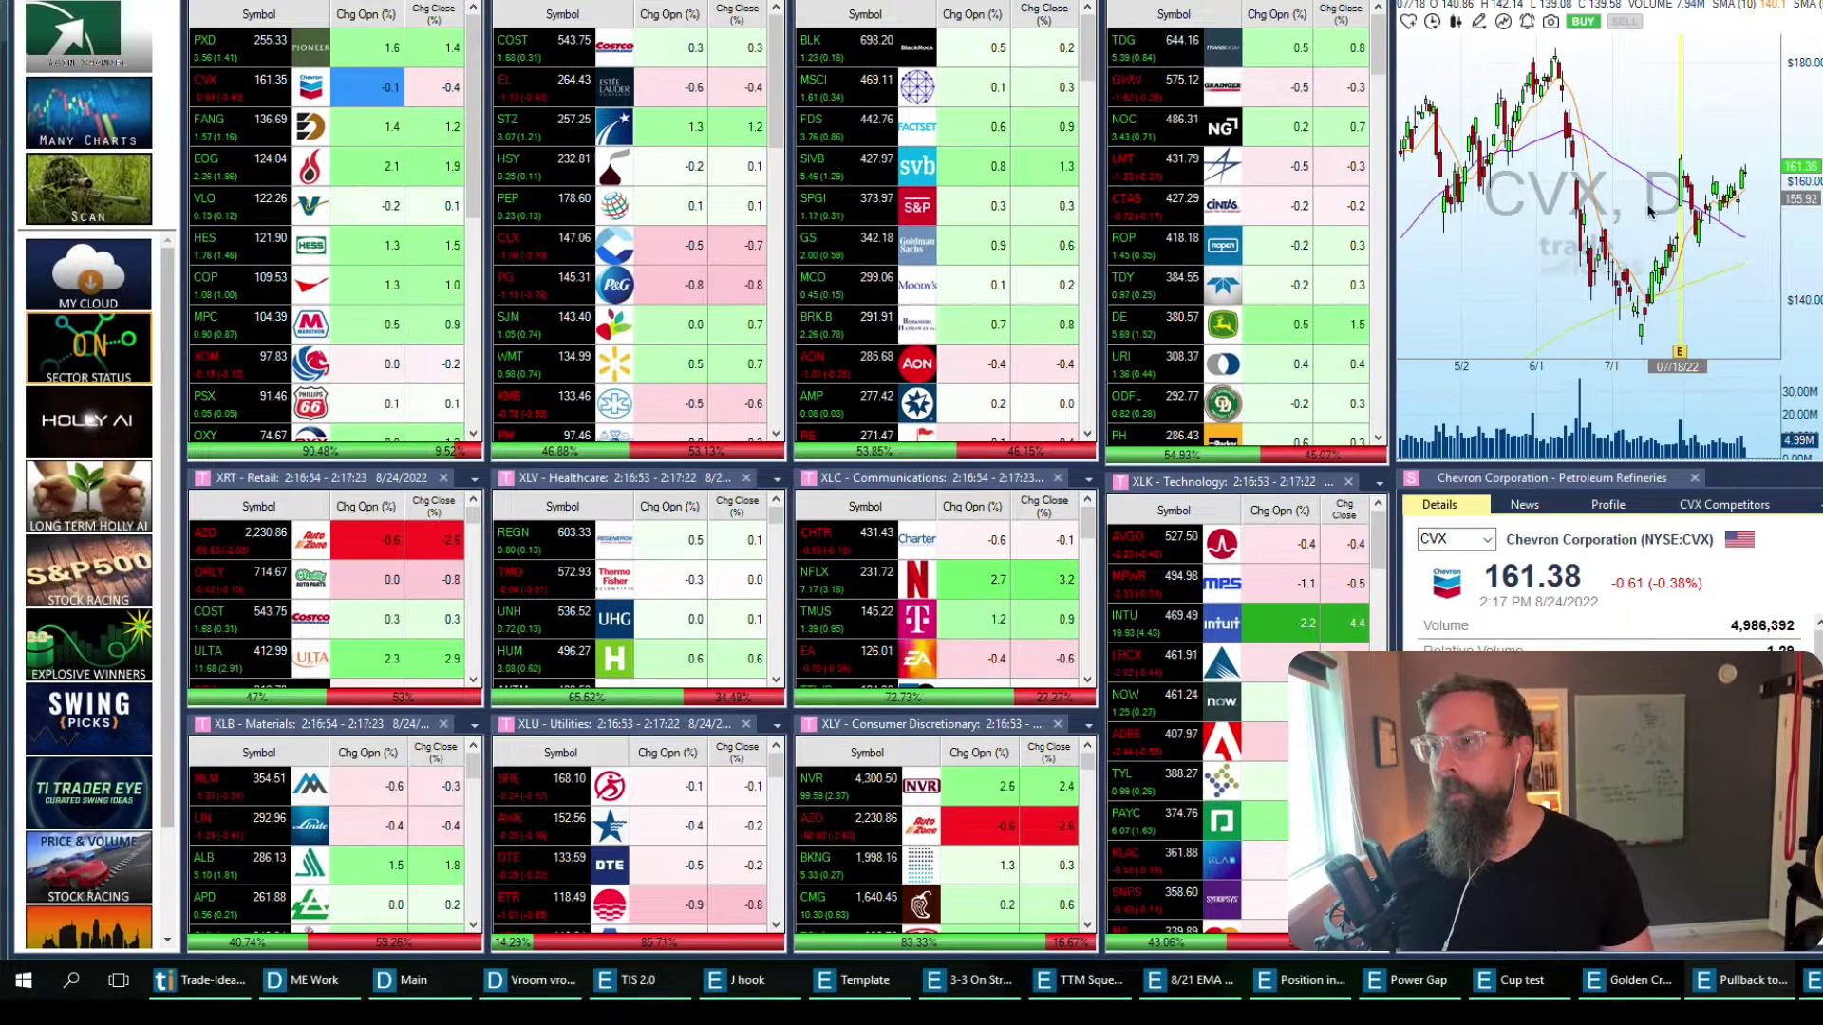
Draw magenta arrows at CVX's recent highs, the early-August candles and the 149 level.
{"action": "scroll", "coordinate": [1649, 211], "scroll_direction": "up", "scroll_amount": 3}
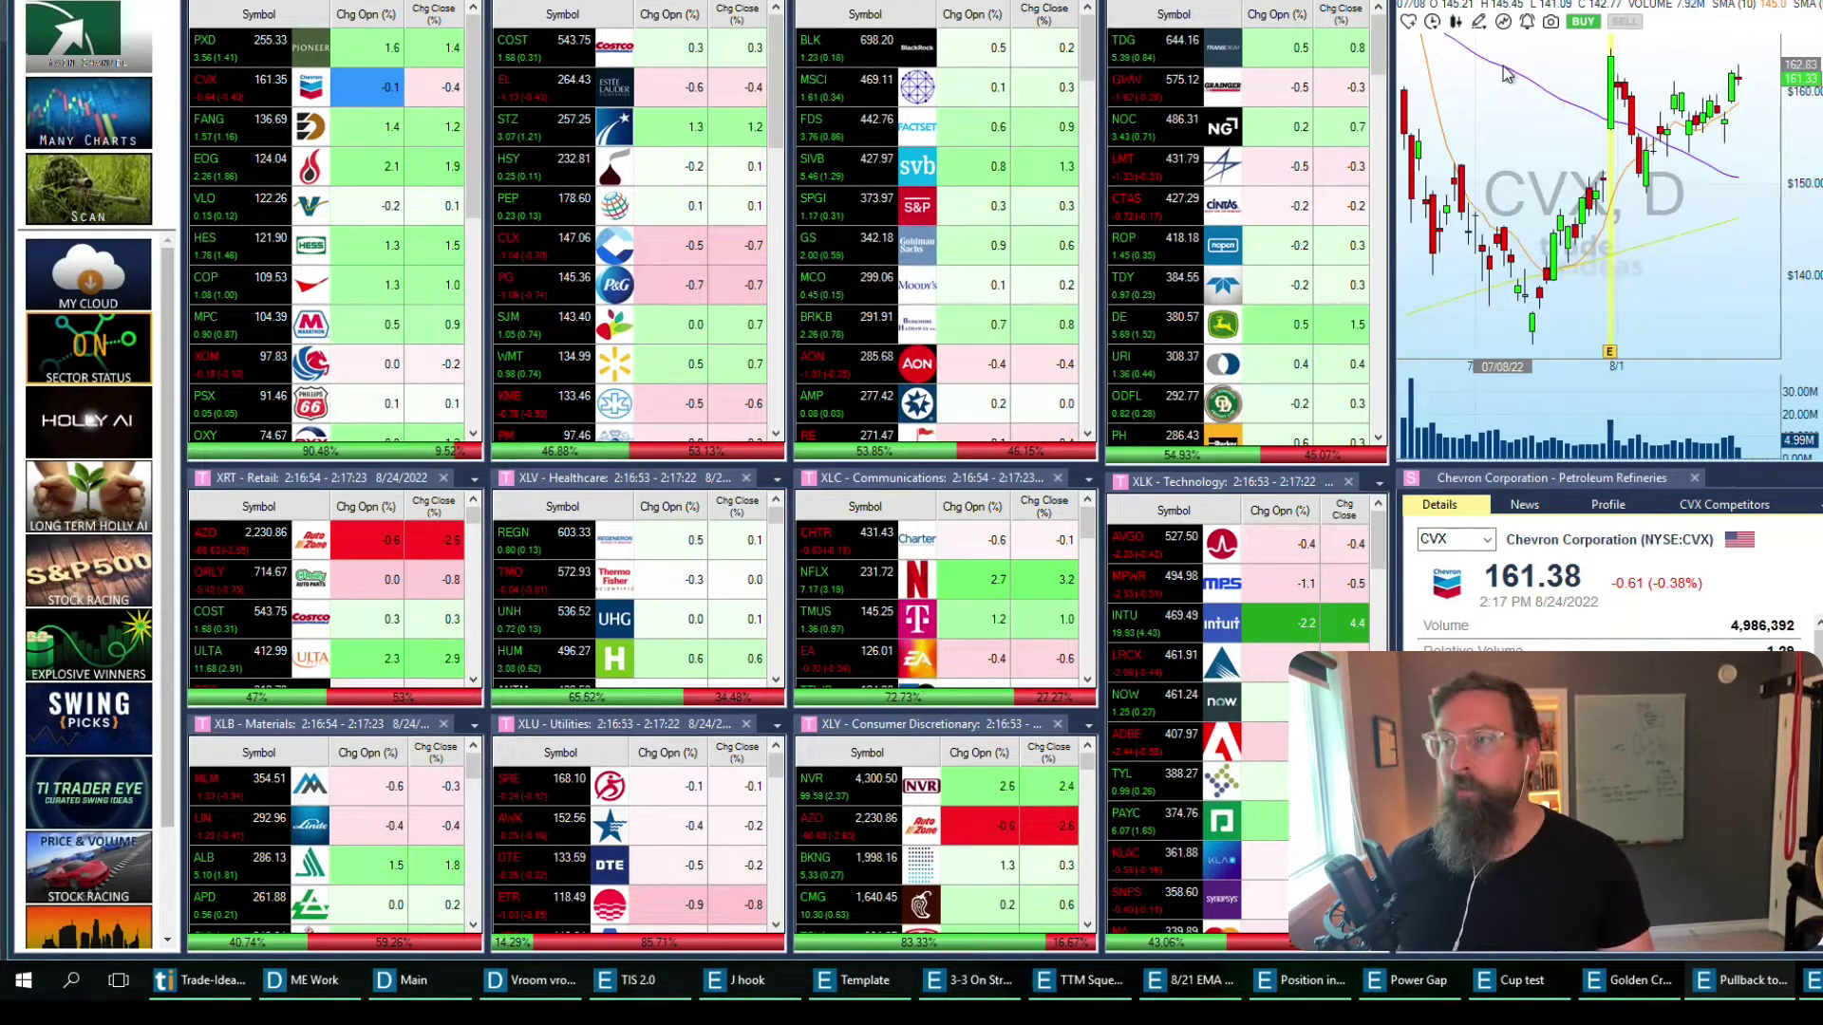
{"action": "left_click_drag", "start_coordinate": [1574, 82], "coordinate": [1770, 74]}
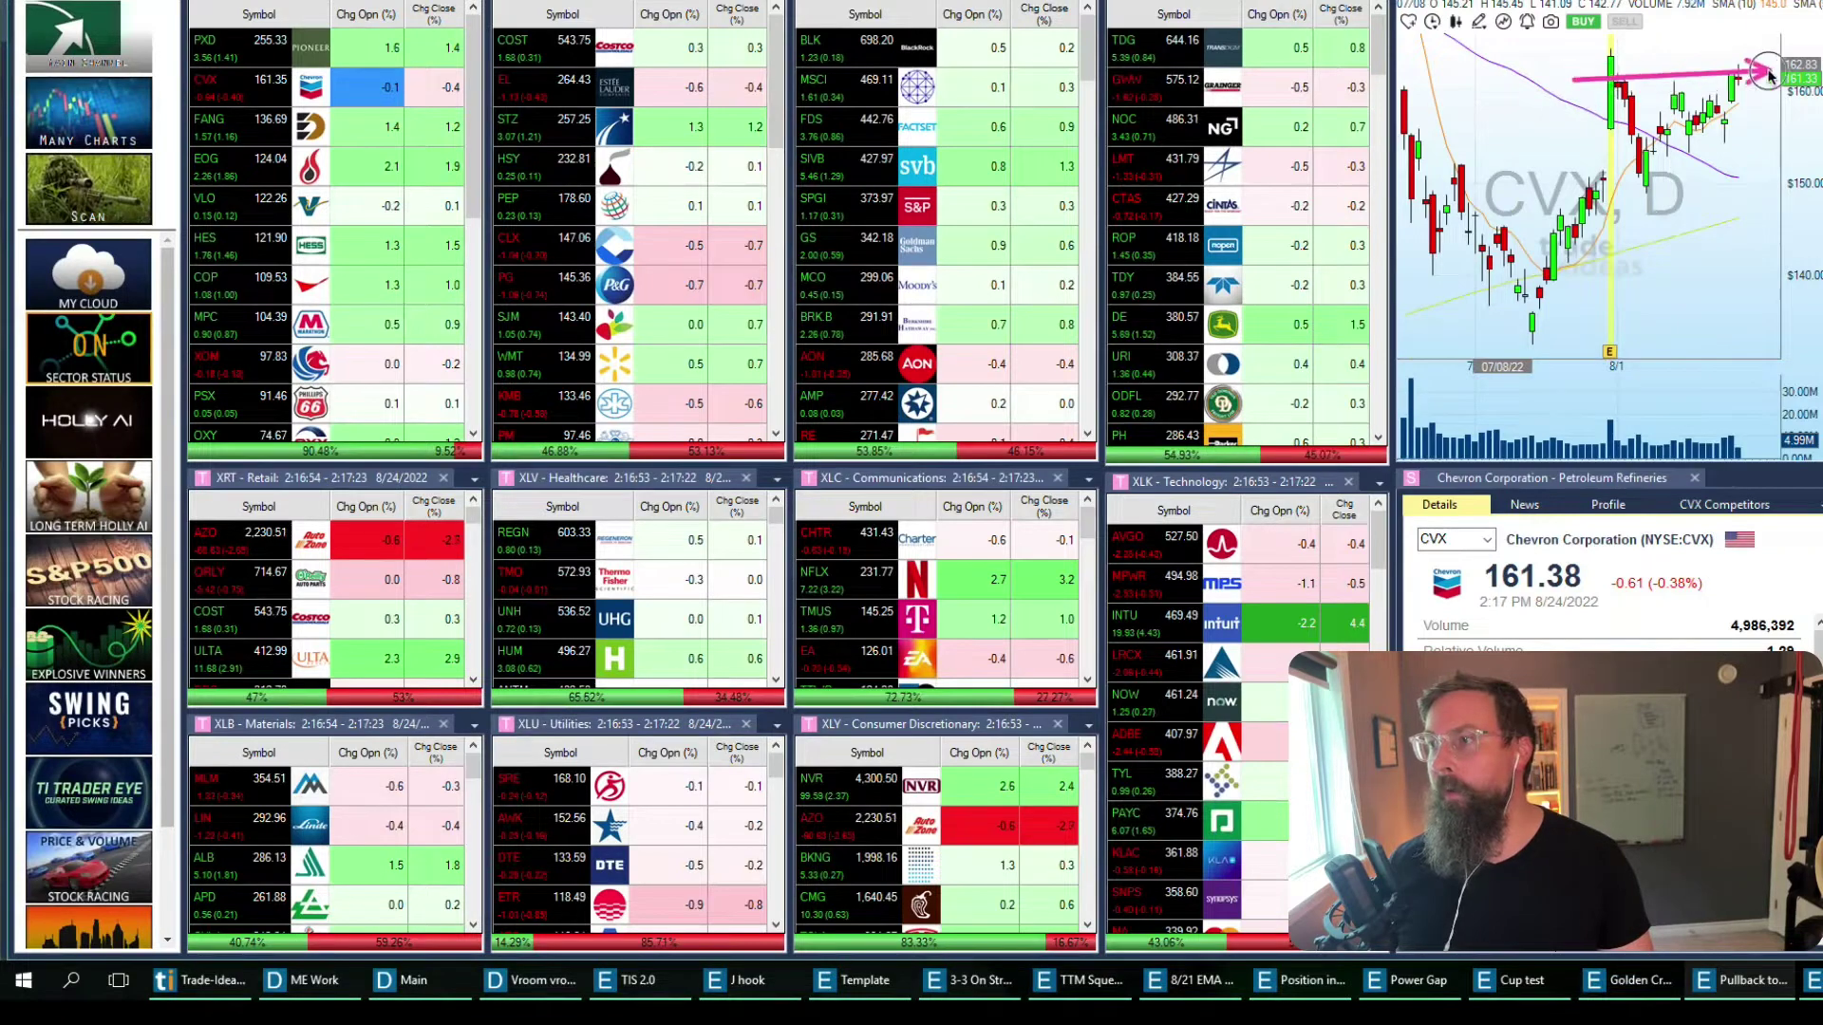
{"action": "mouse_move", "coordinate": [1659, 57]}
{"action": "left_mouse_down"}
{"action": "mouse_move", "coordinate": [1637, 82]}
{"action": "mouse_move", "coordinate": [1686, 68]}
{"action": "left_mouse_up"}
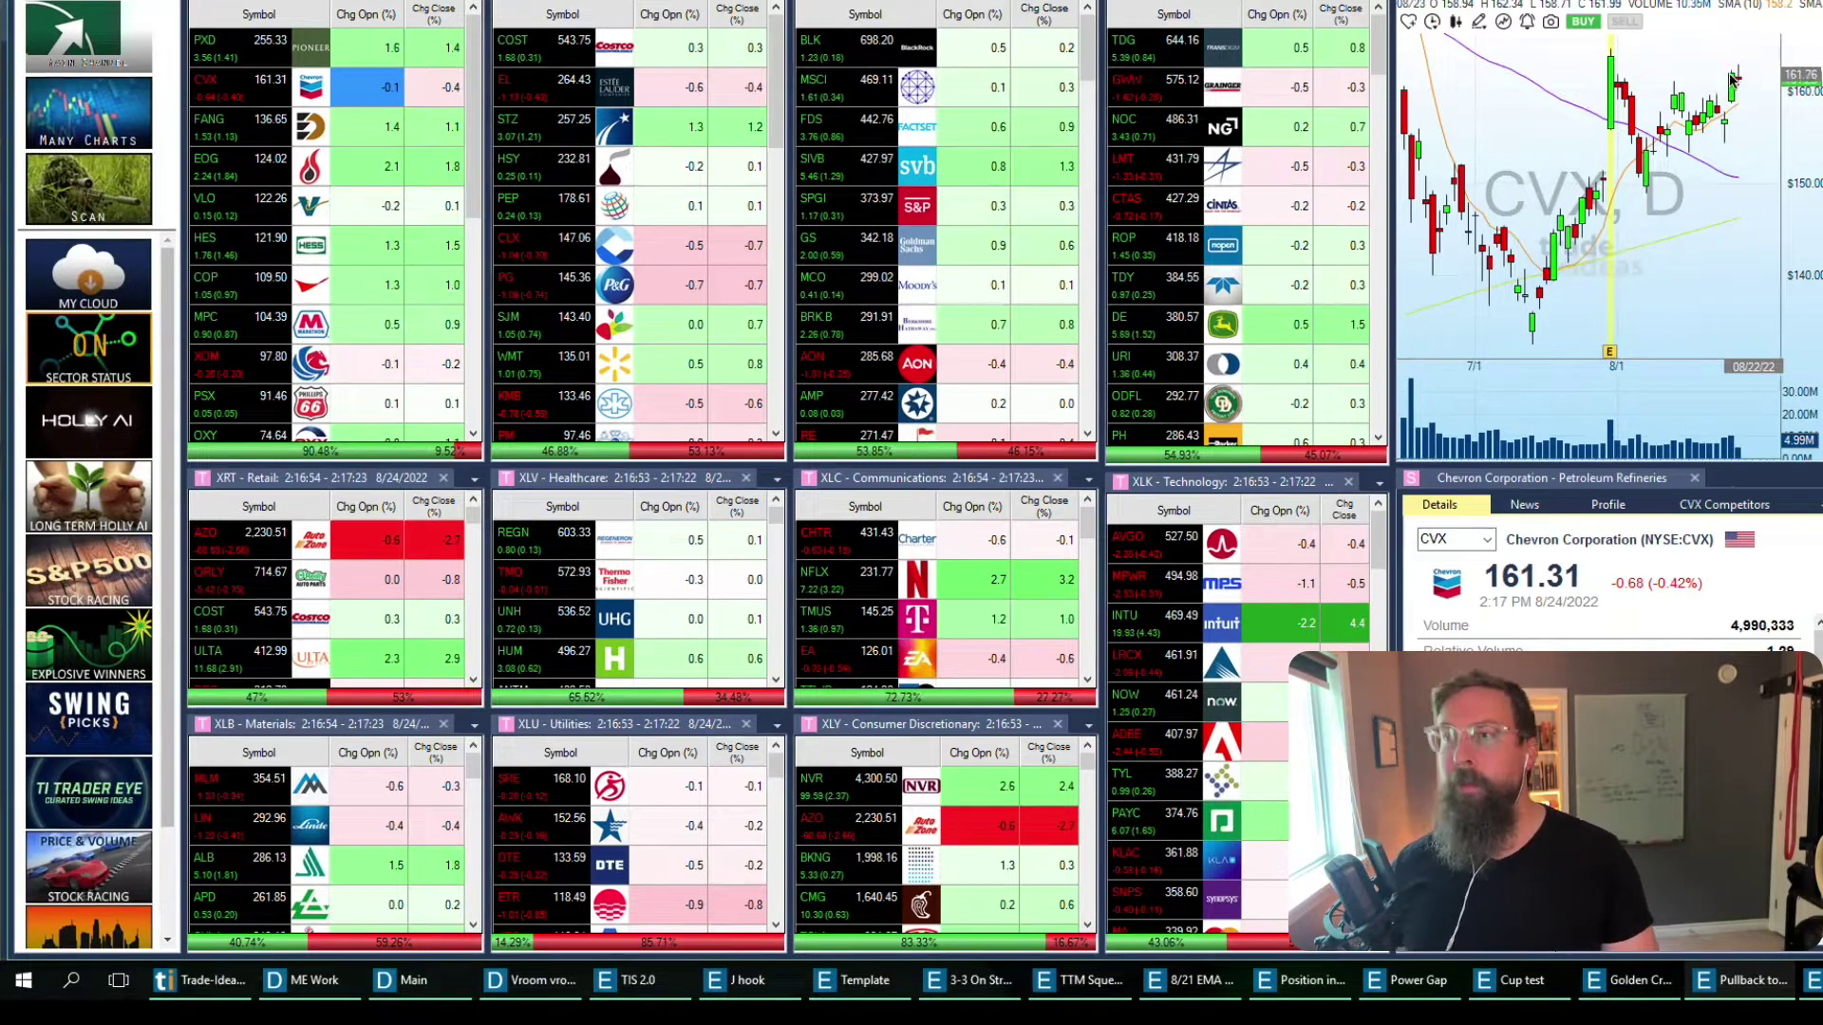
{"action": "left_click_drag", "start_coordinate": [1603, 188], "coordinate": [1778, 189]}
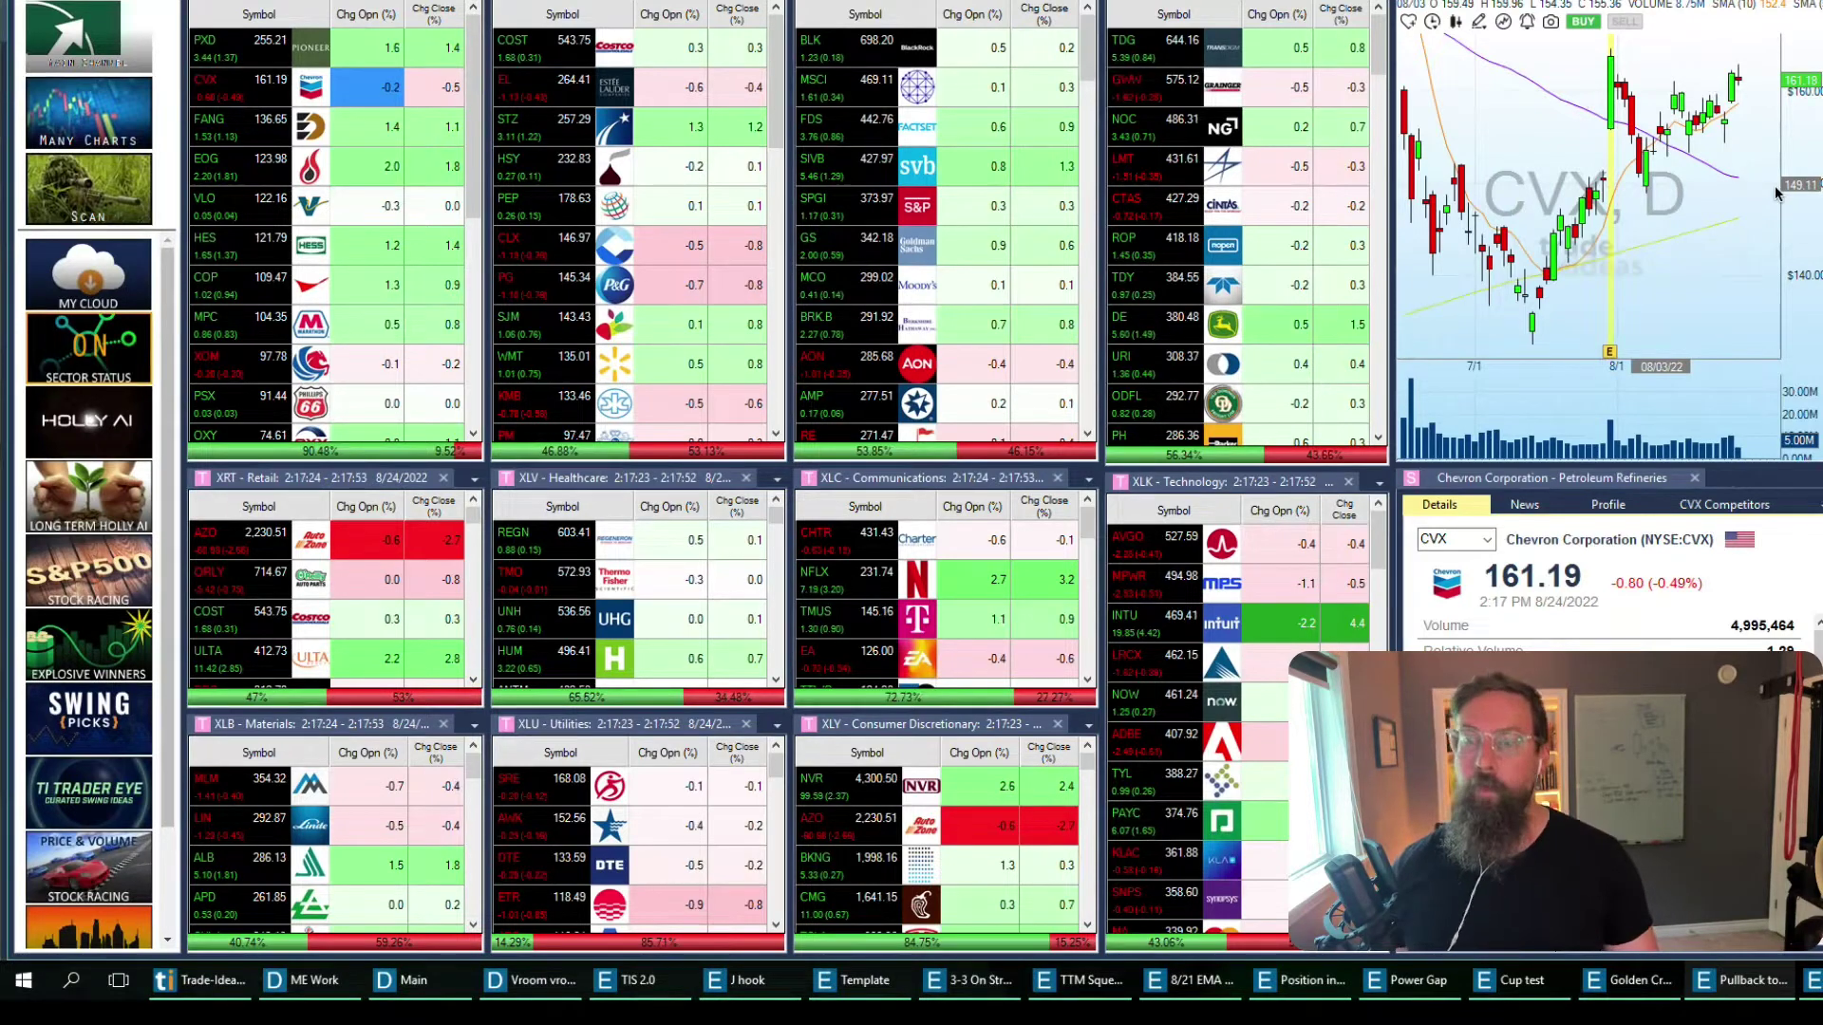
Pan the CVX chart back and forward so it spans June through August.
{"action": "scroll", "coordinate": [1706, 185], "scroll_direction": "up", "scroll_amount": 2}
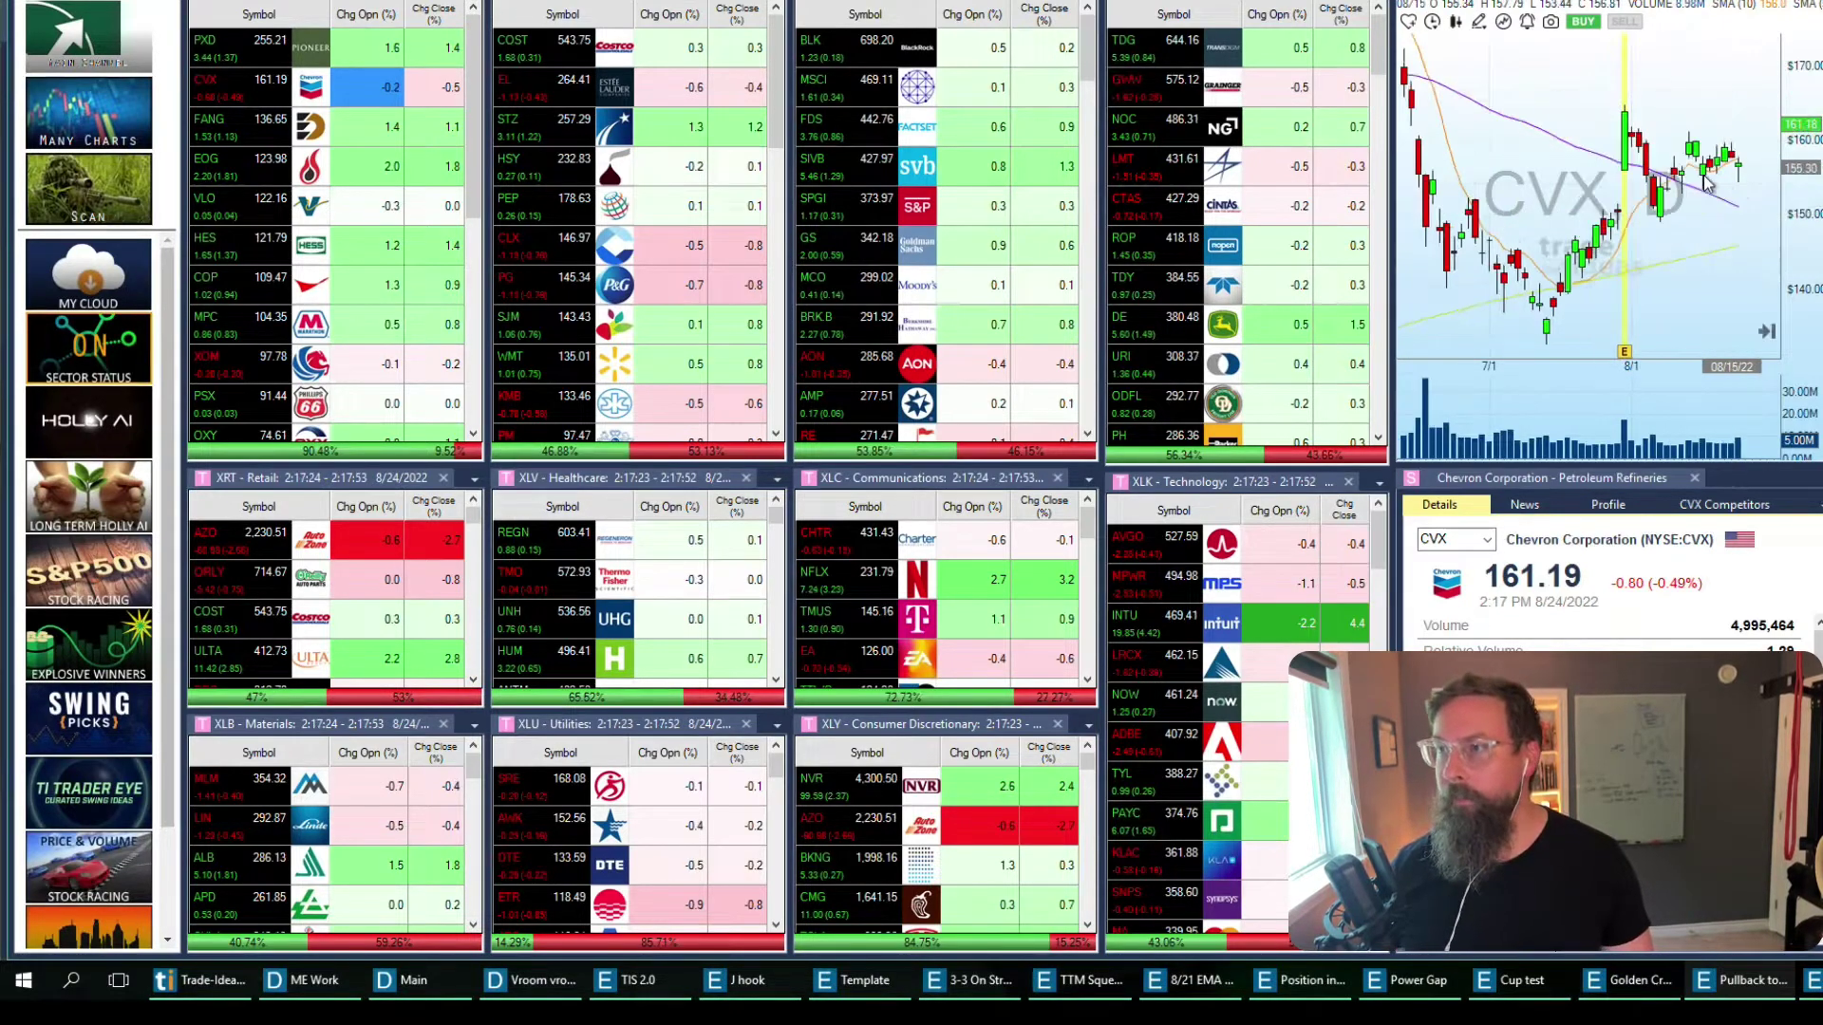
{"action": "scroll", "coordinate": [1706, 185], "scroll_direction": "up", "scroll_amount": 1}
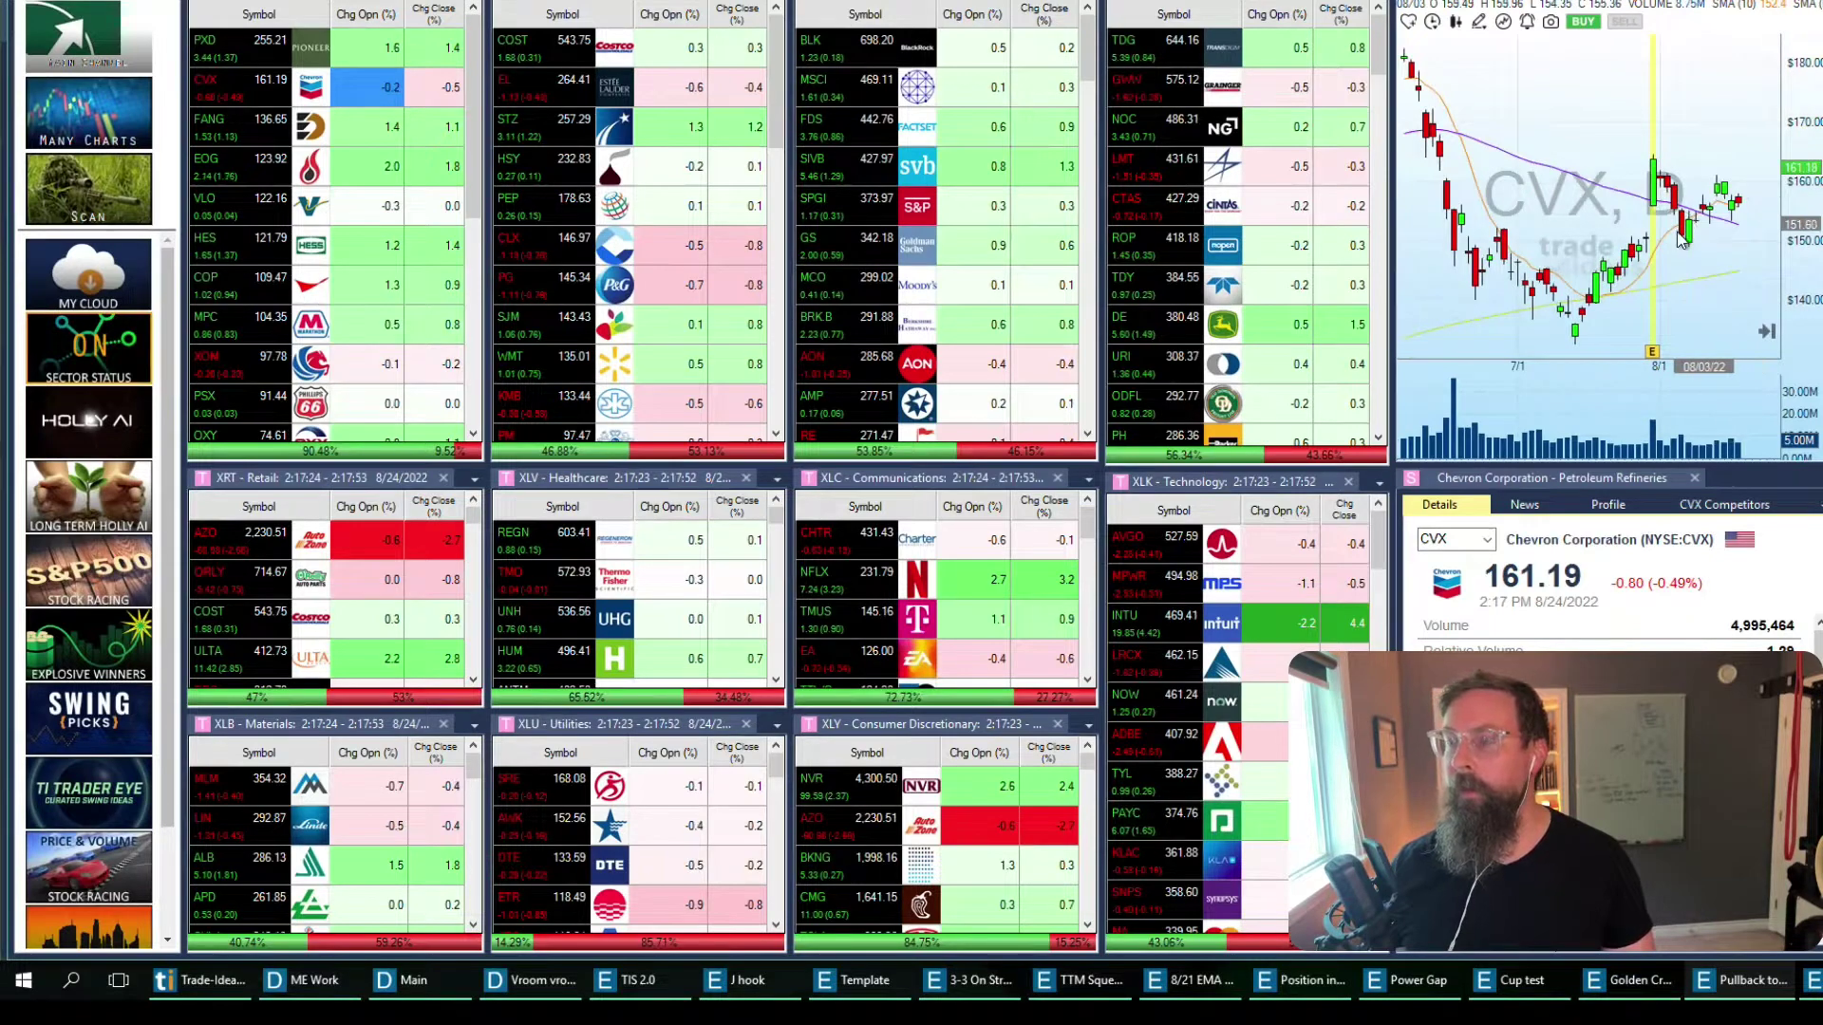
{"action": "scroll", "coordinate": [1680, 242], "scroll_direction": "up", "scroll_amount": 3}
{"action": "scroll", "coordinate": [1680, 236], "scroll_direction": "down", "scroll_amount": 3}
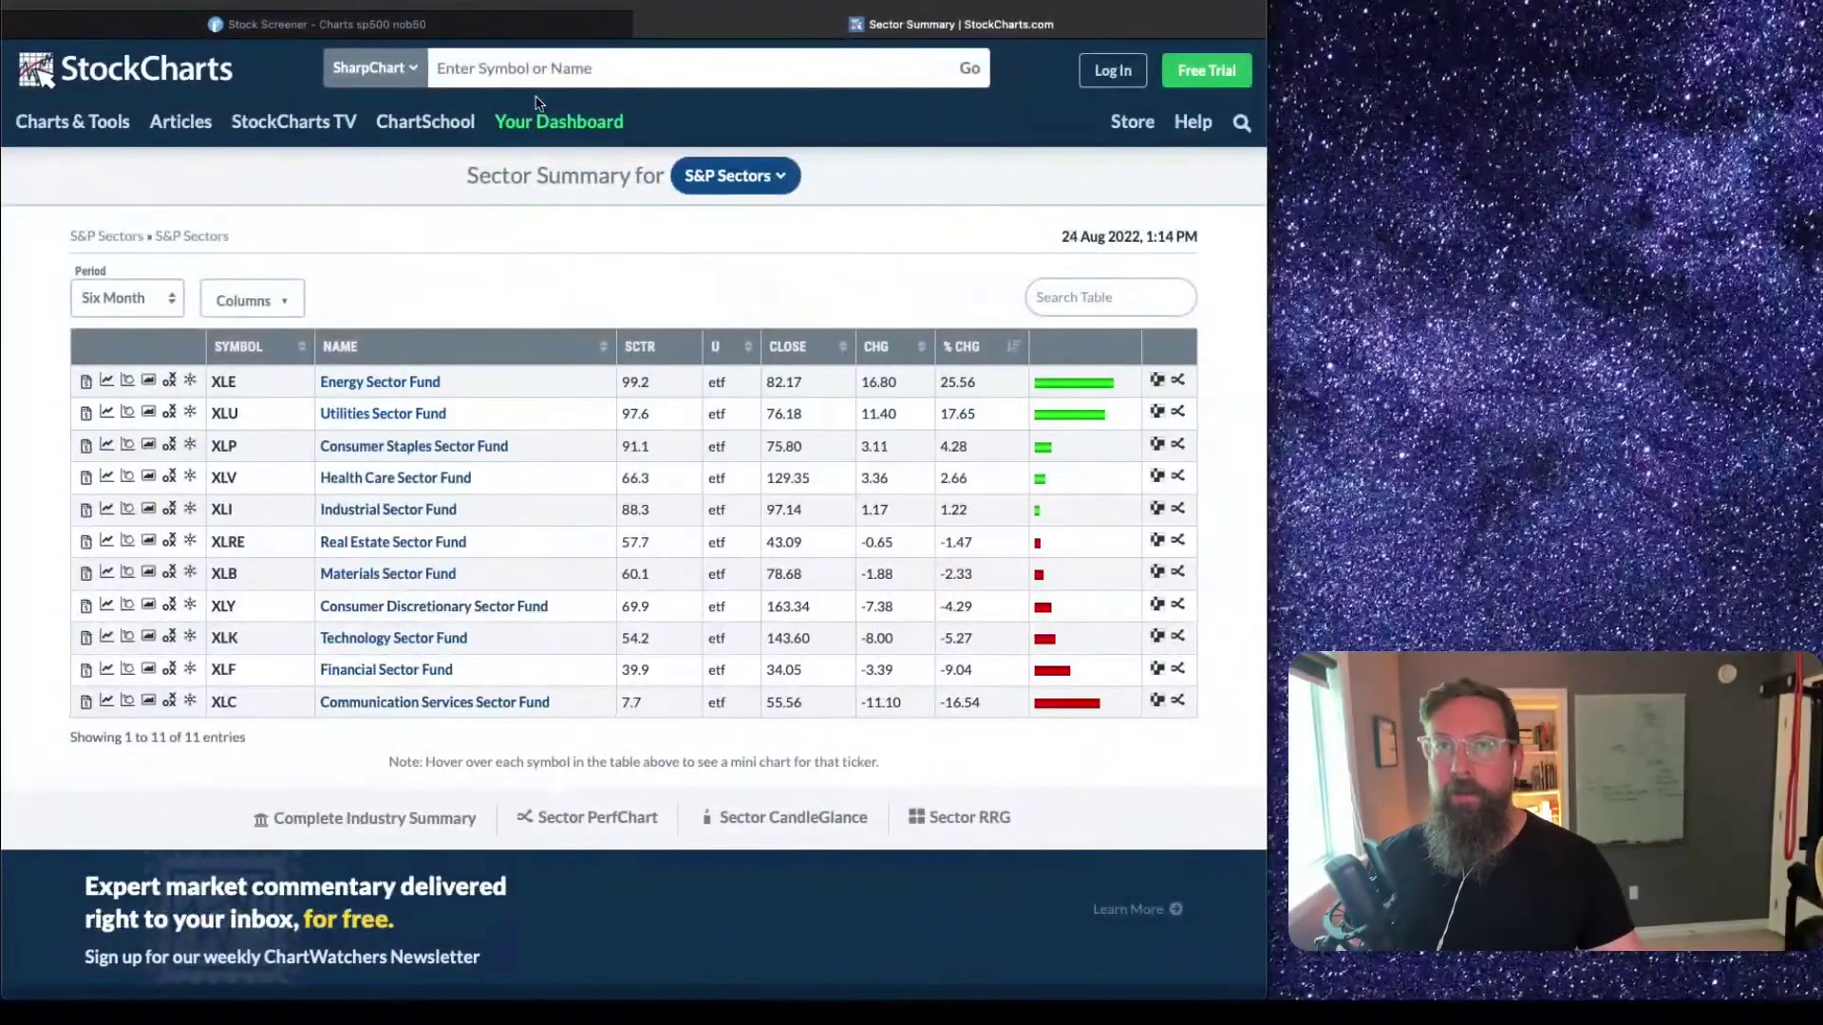
Set the Finviz screener's RSI (14) filter to Not Oversold (>50) and scroll the results.
{"action": "key", "text": "ctrl+shift+Tab"}
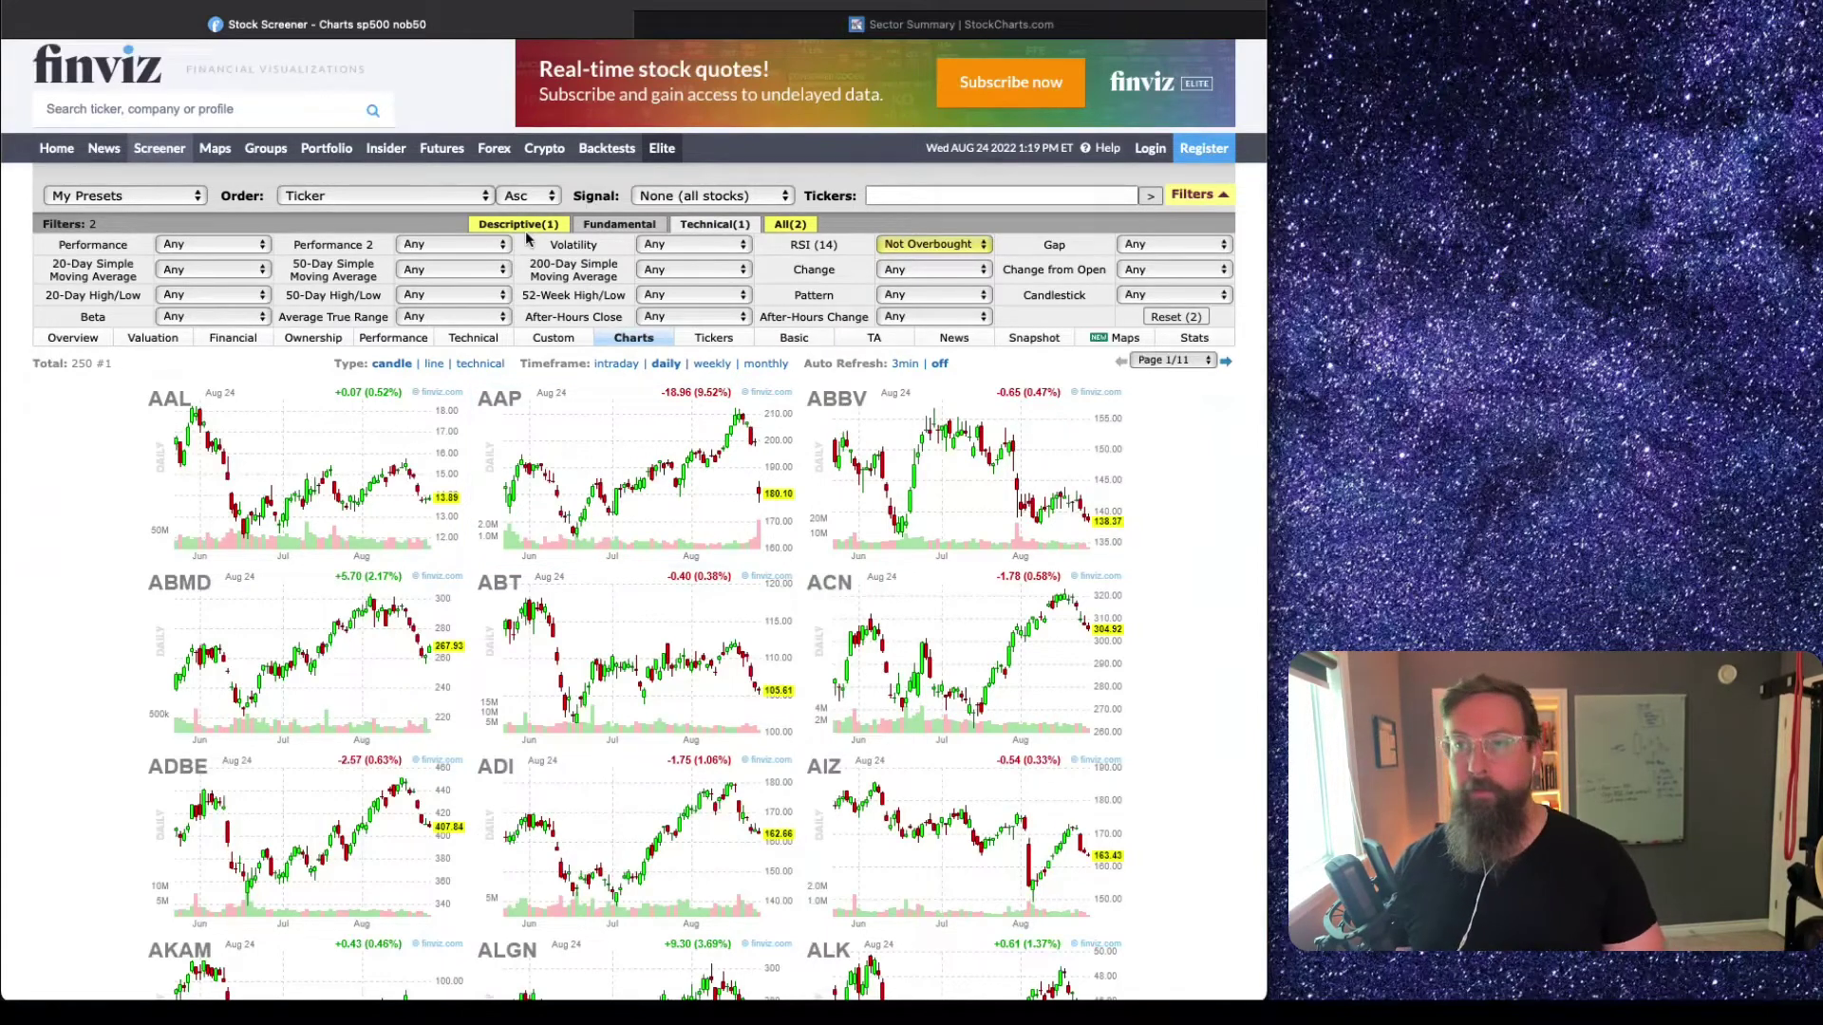
{"action": "left_click", "coordinate": [886, 249]}
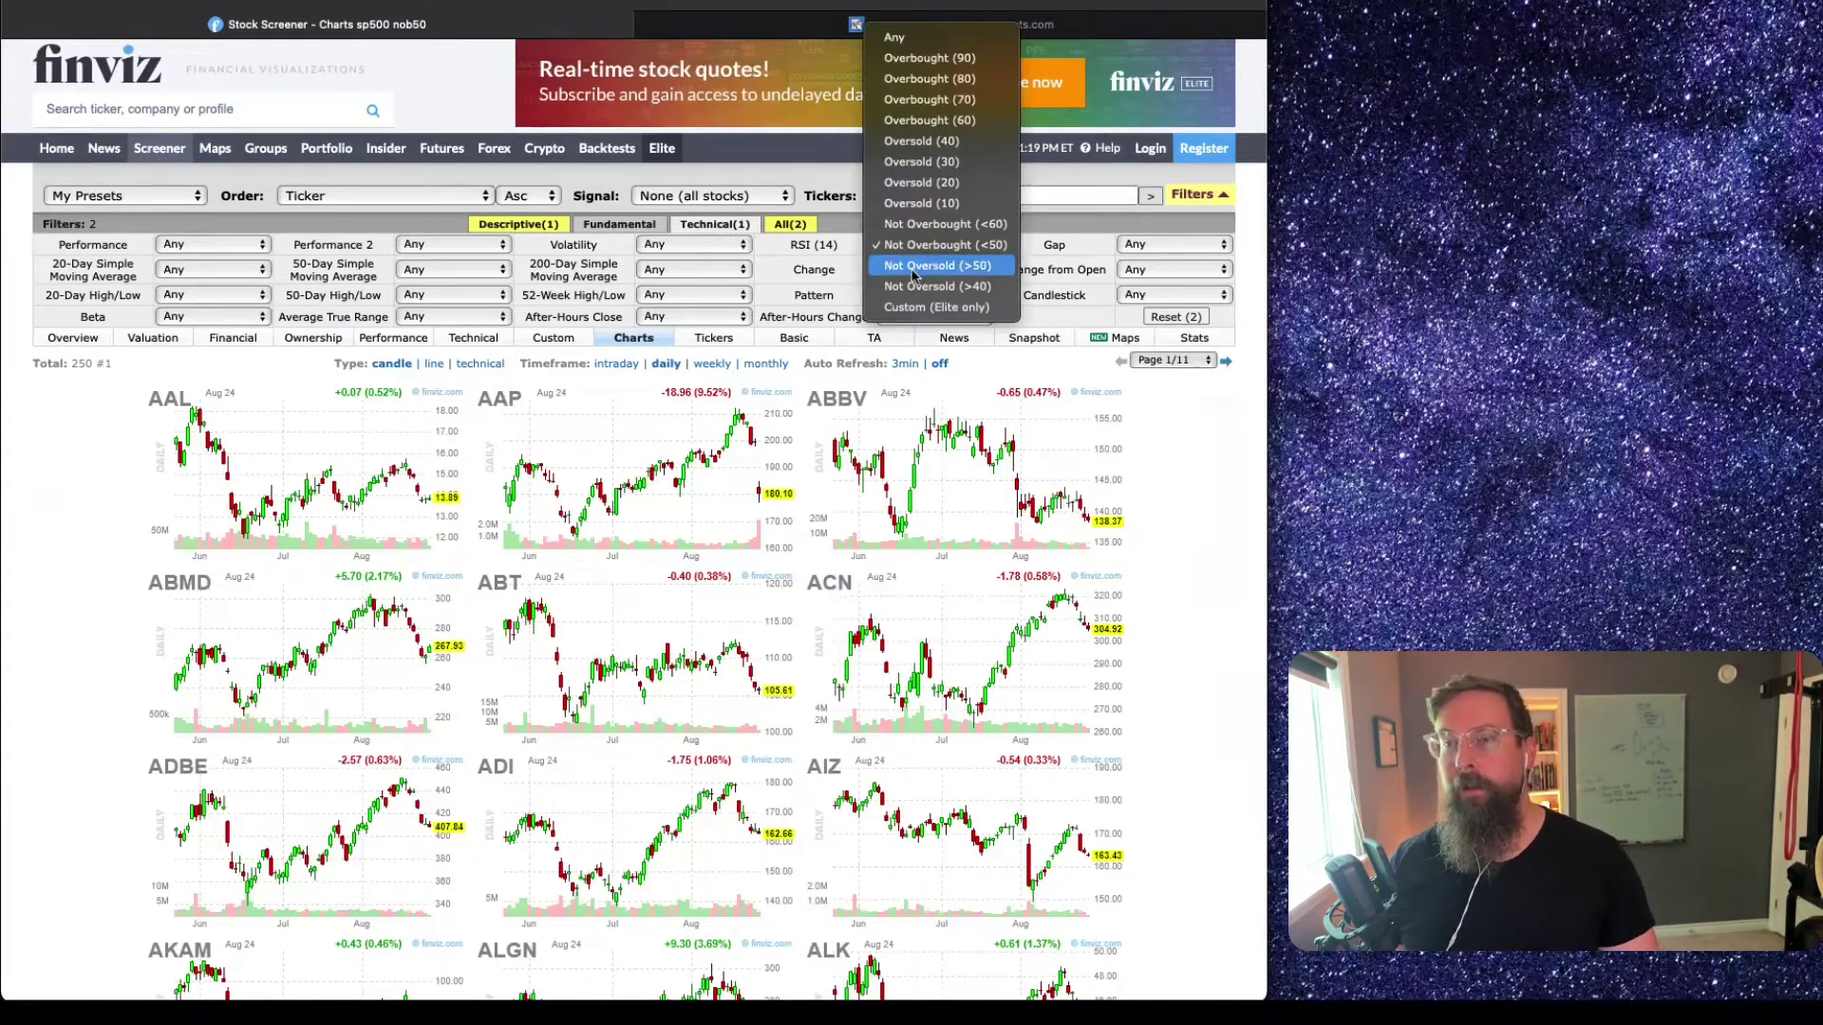
{"action": "left_click", "coordinate": [914, 269]}
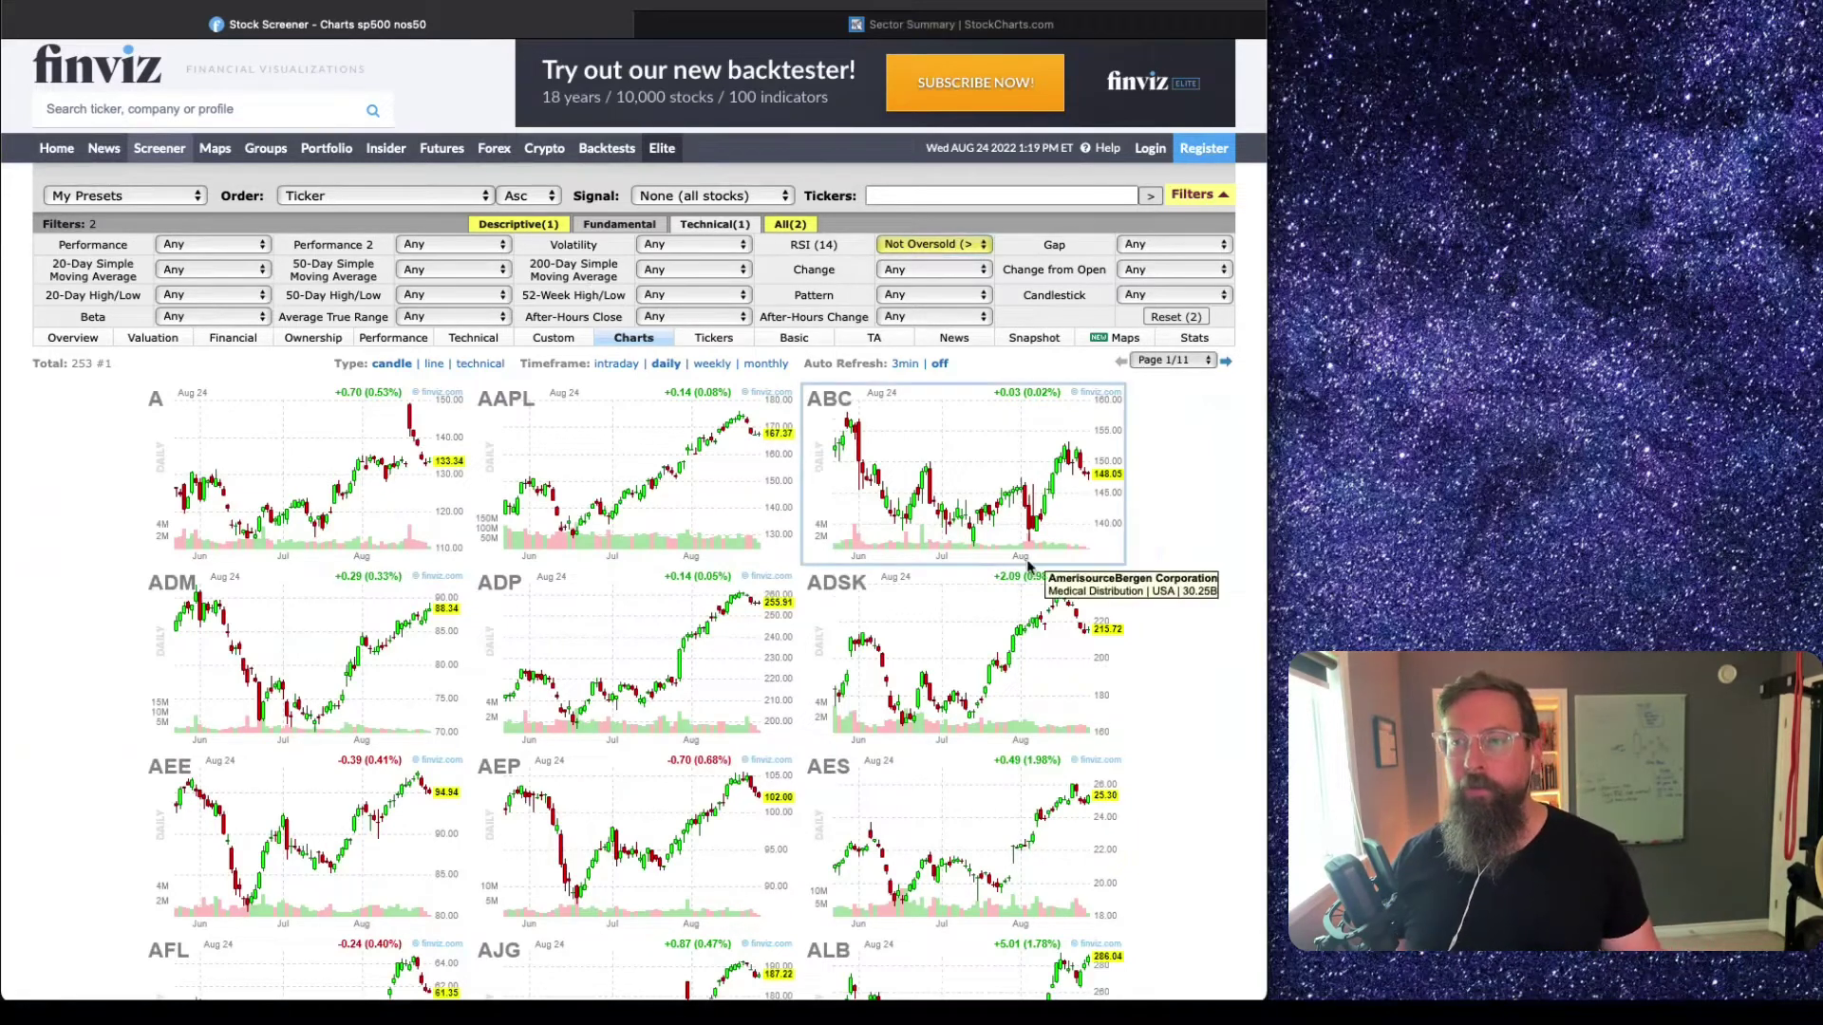
{"action": "scroll", "coordinate": [983, 603], "scroll_direction": "down", "scroll_amount": 2}
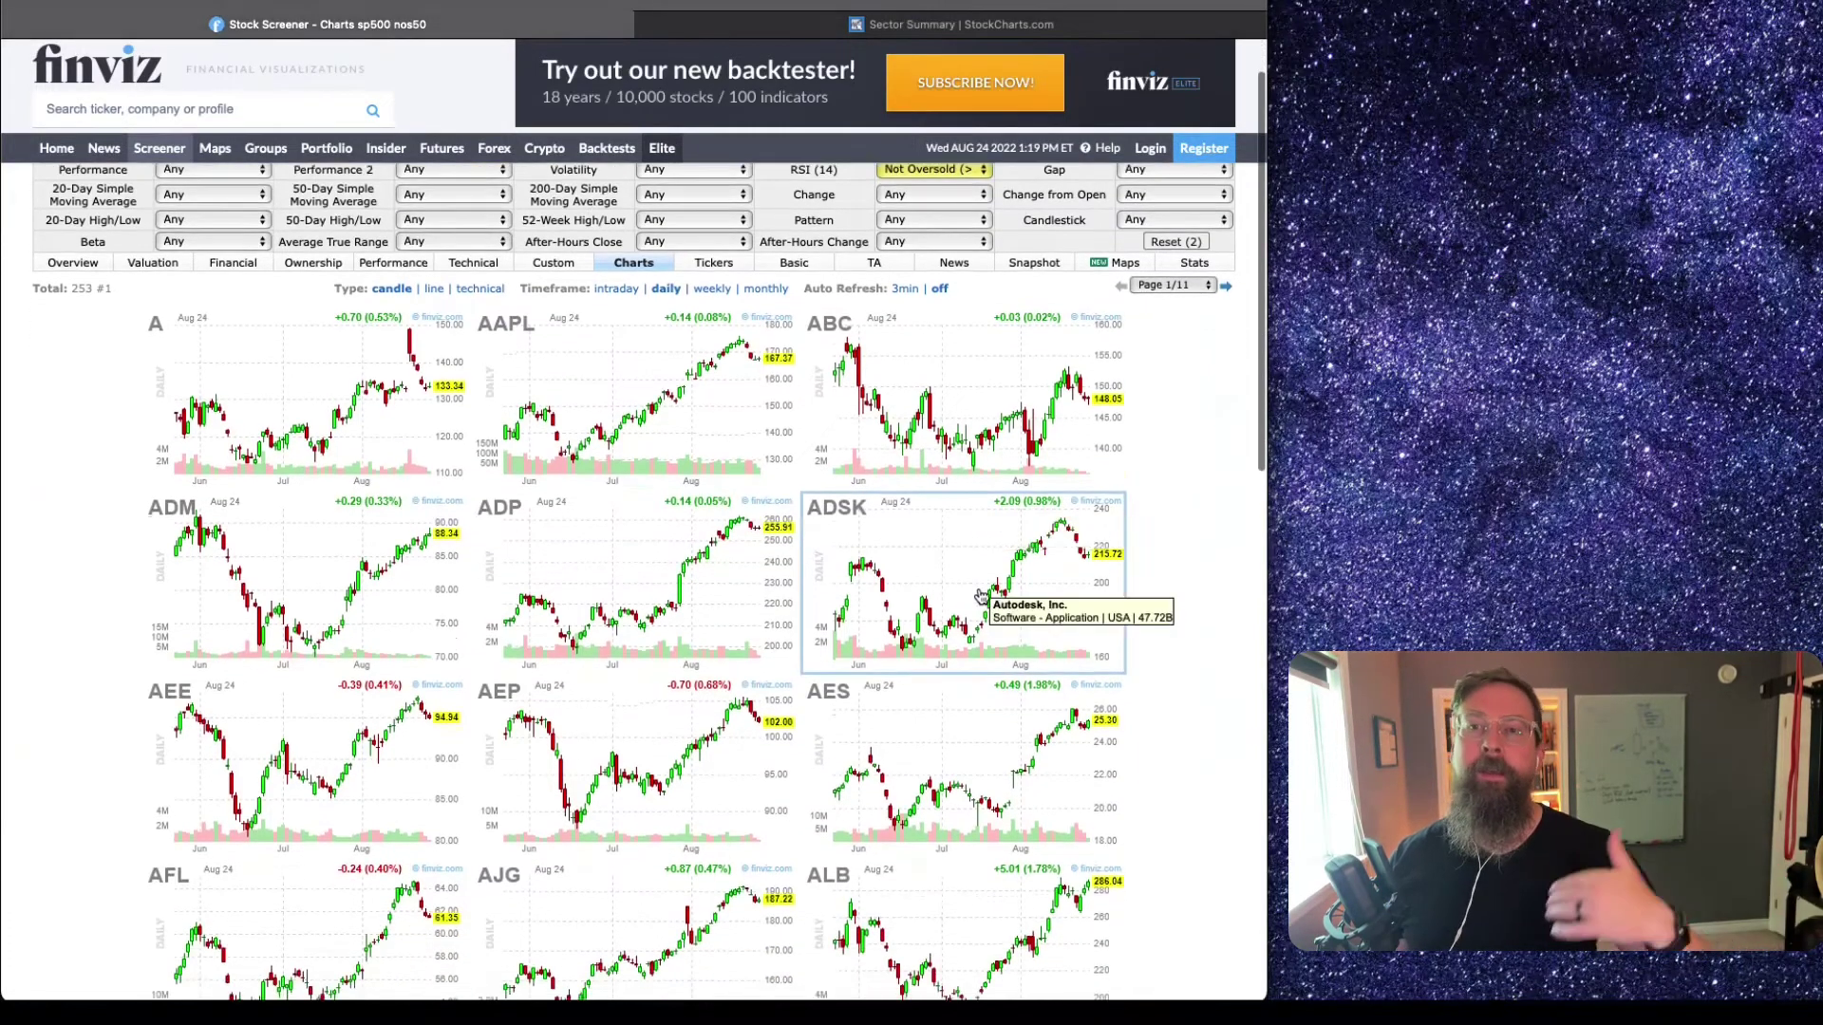
{"action": "scroll", "coordinate": [983, 596], "scroll_direction": "down", "scroll_amount": 2}
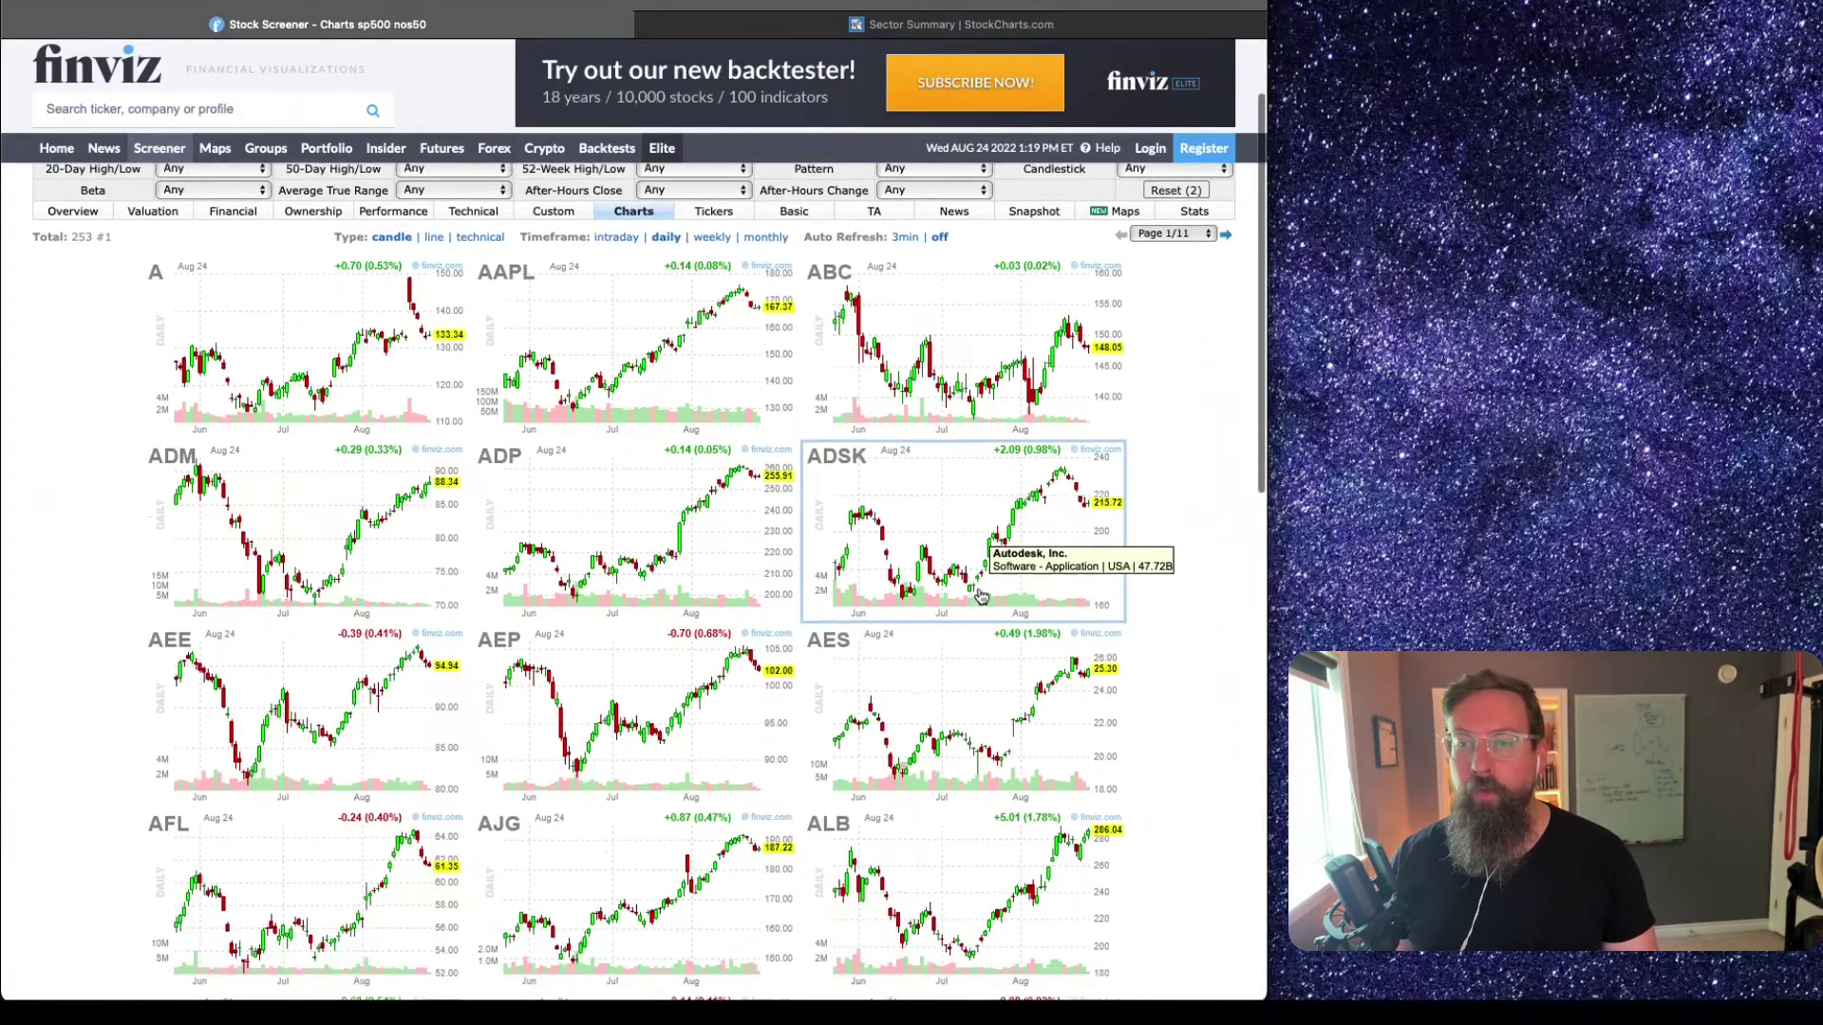
Open the AES quote page and read the prices at its April and November daily-chart peaks.
{"action": "left_click", "coordinate": [946, 655]}
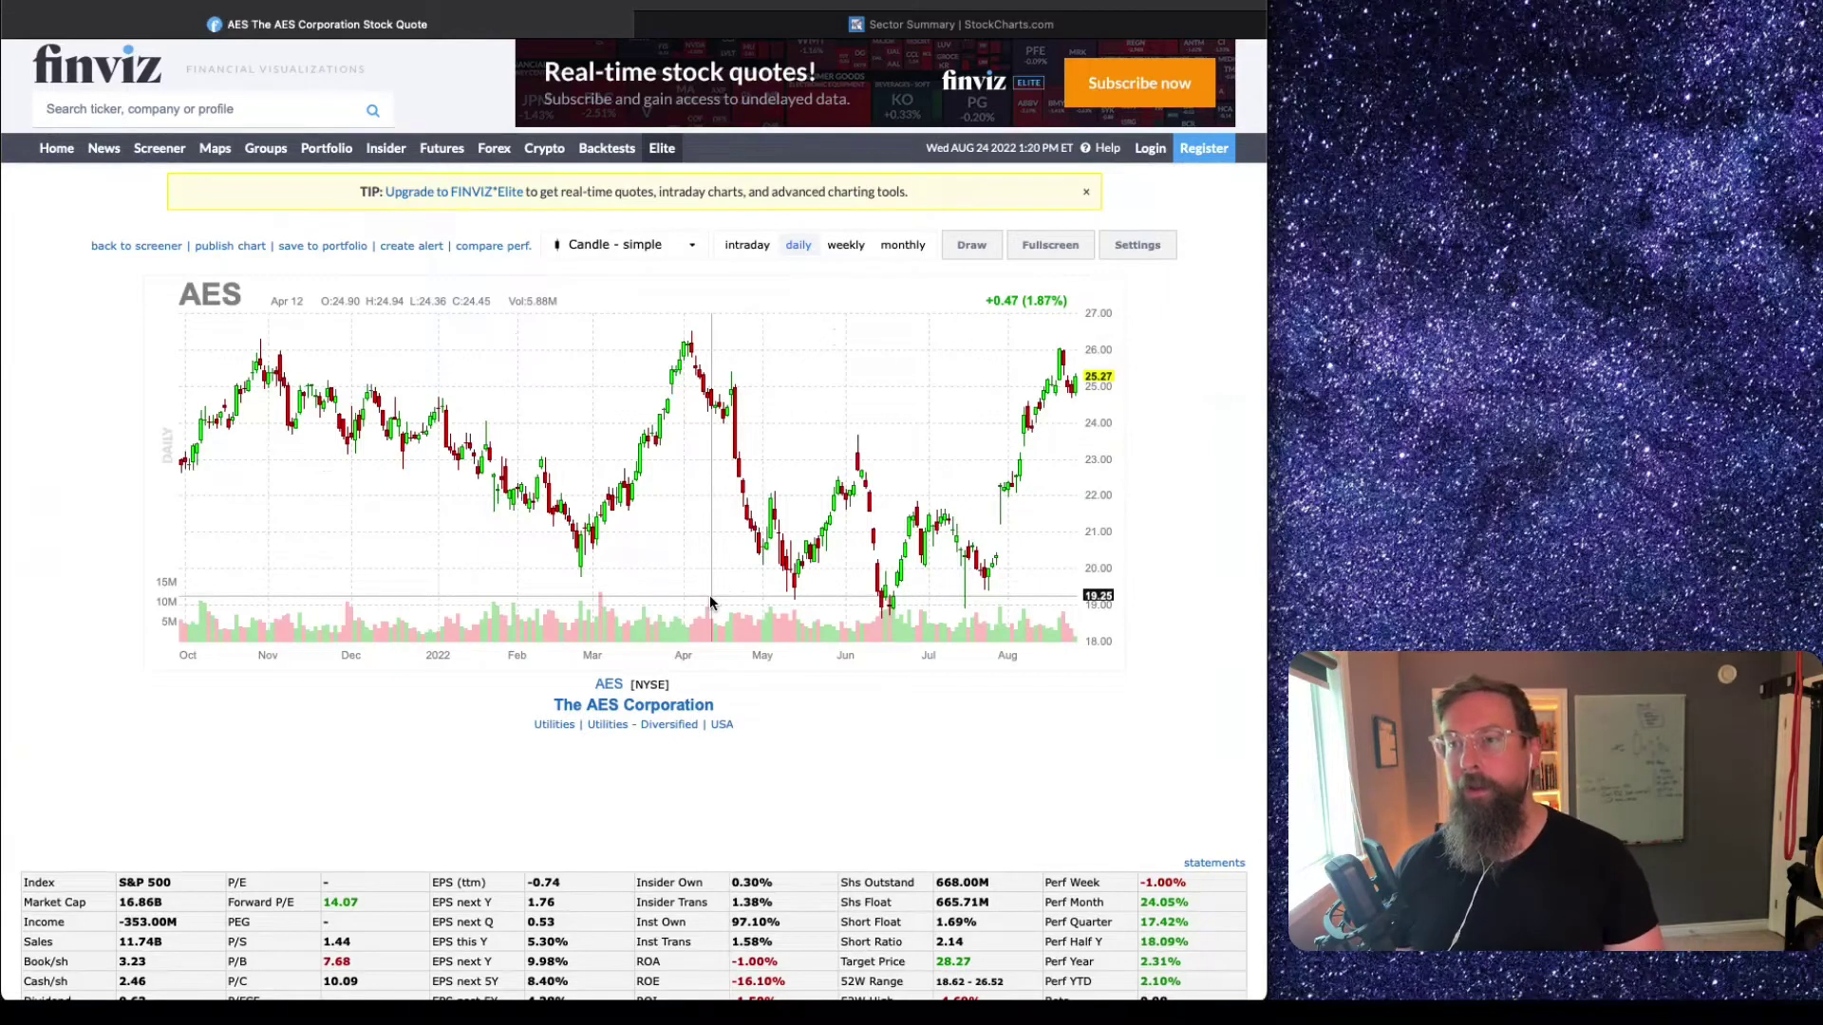
{"action": "left_click", "coordinate": [683, 340]}
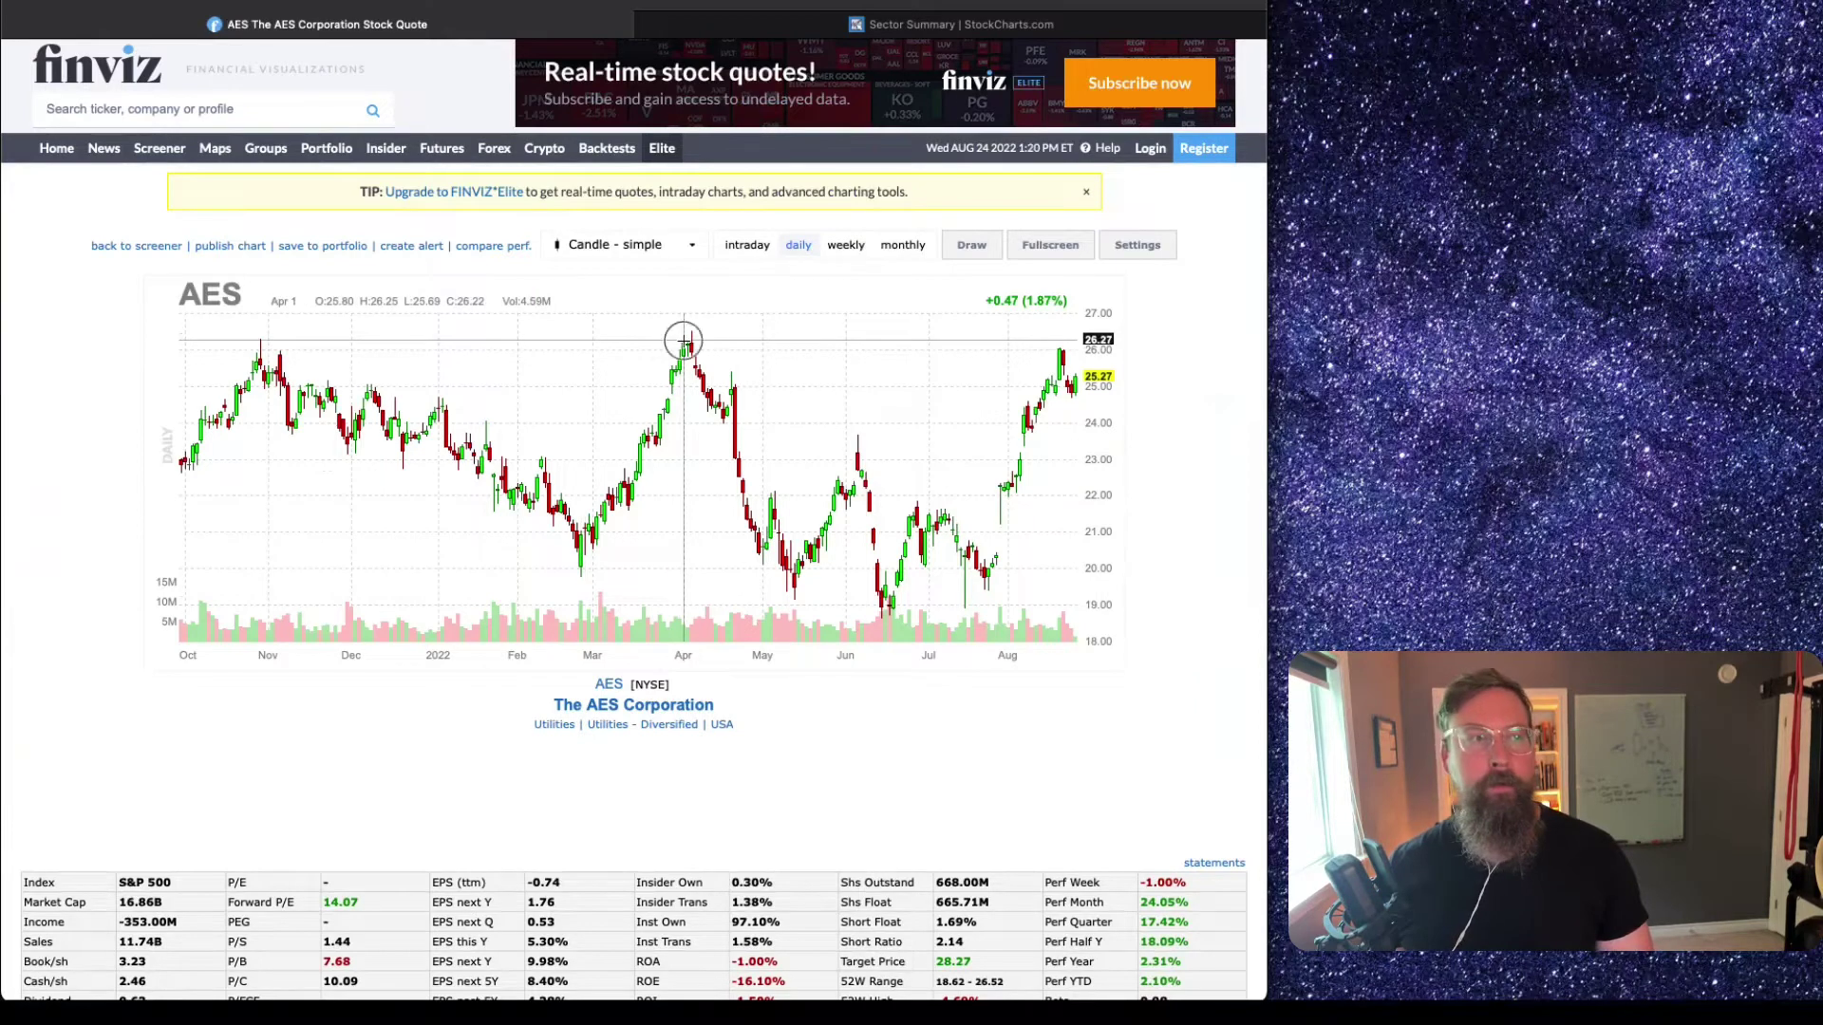
{"action": "left_click", "coordinate": [257, 340]}
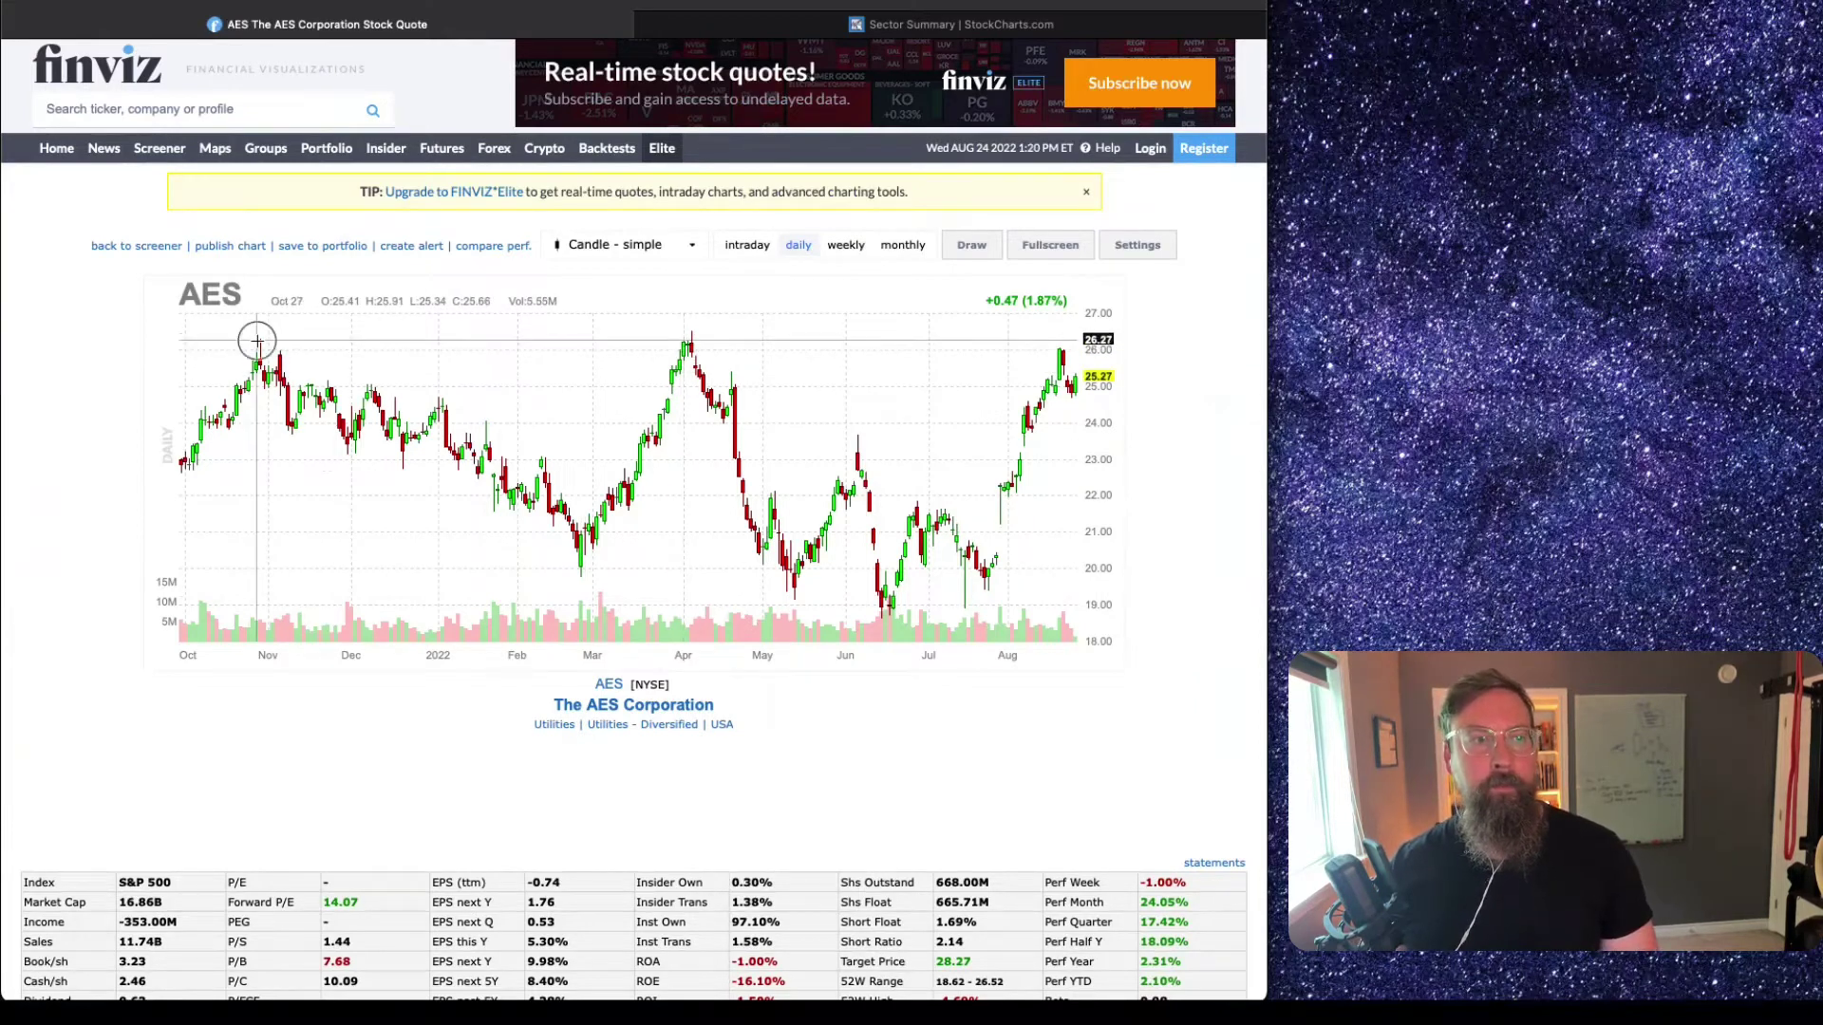
{"action": "left_click", "coordinate": [689, 335]}
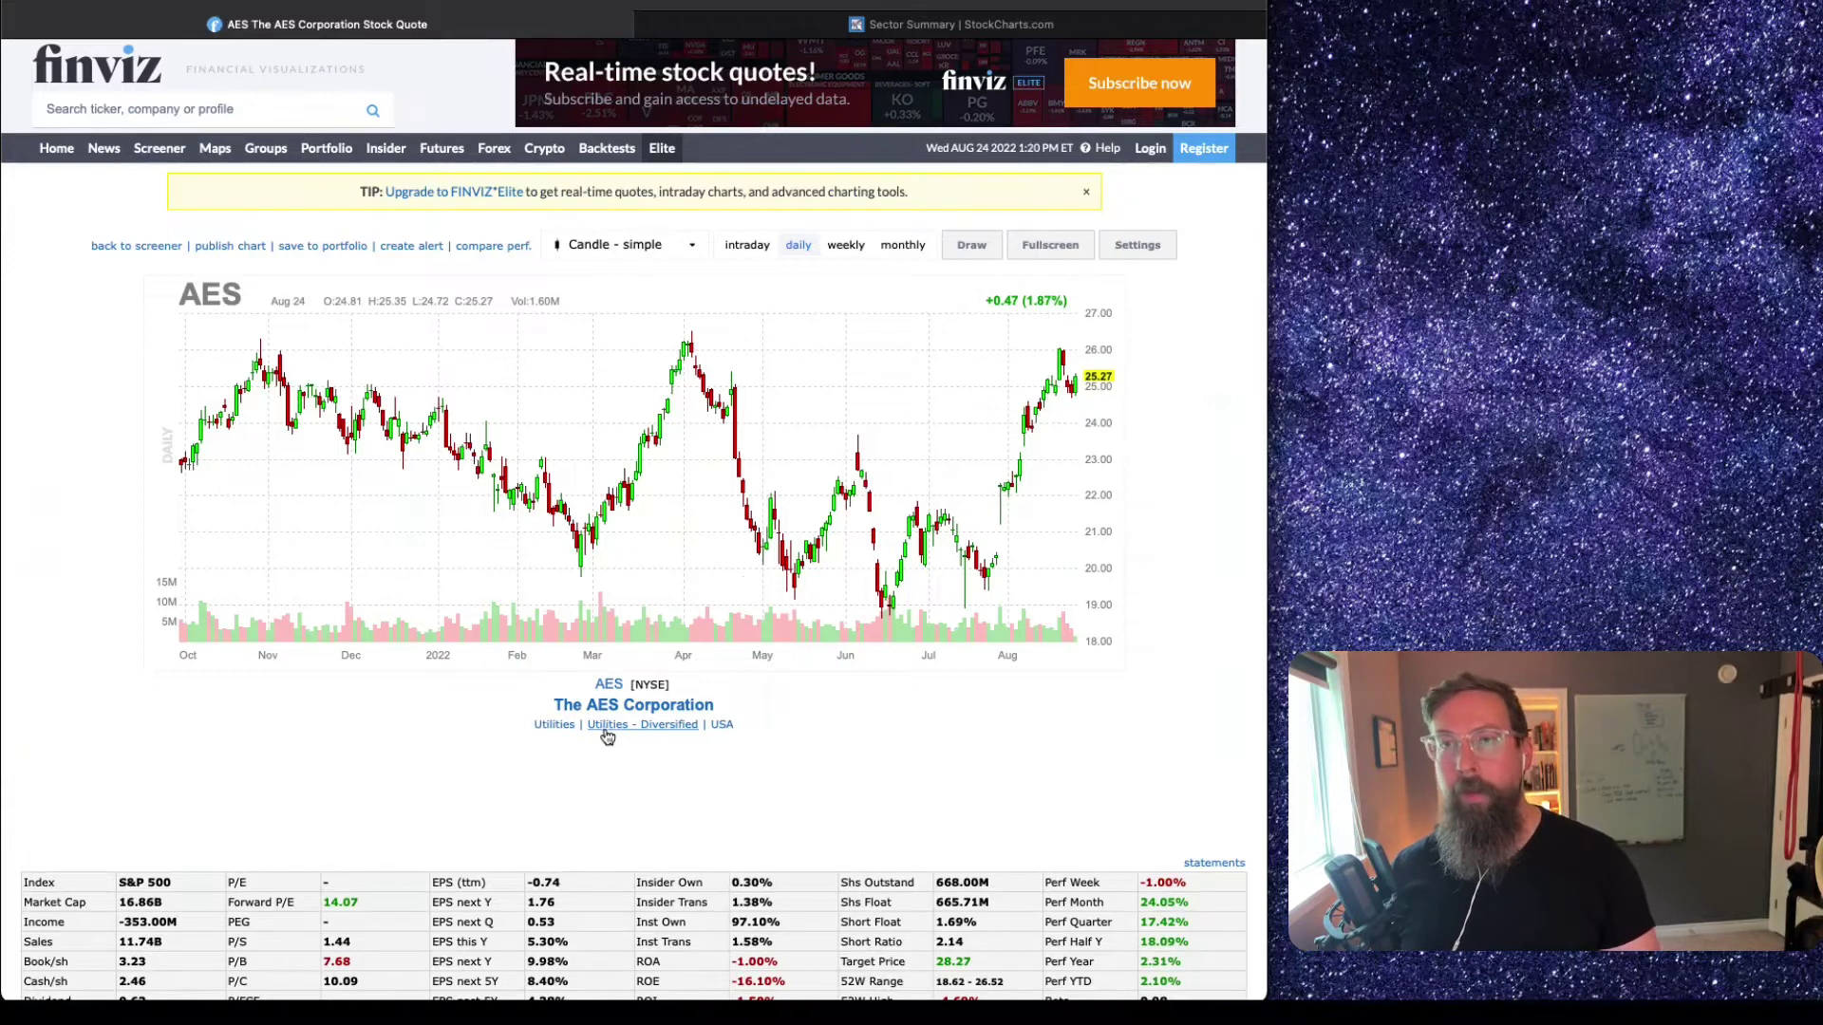
{"action": "key", "text": "ctrl+Tab"}
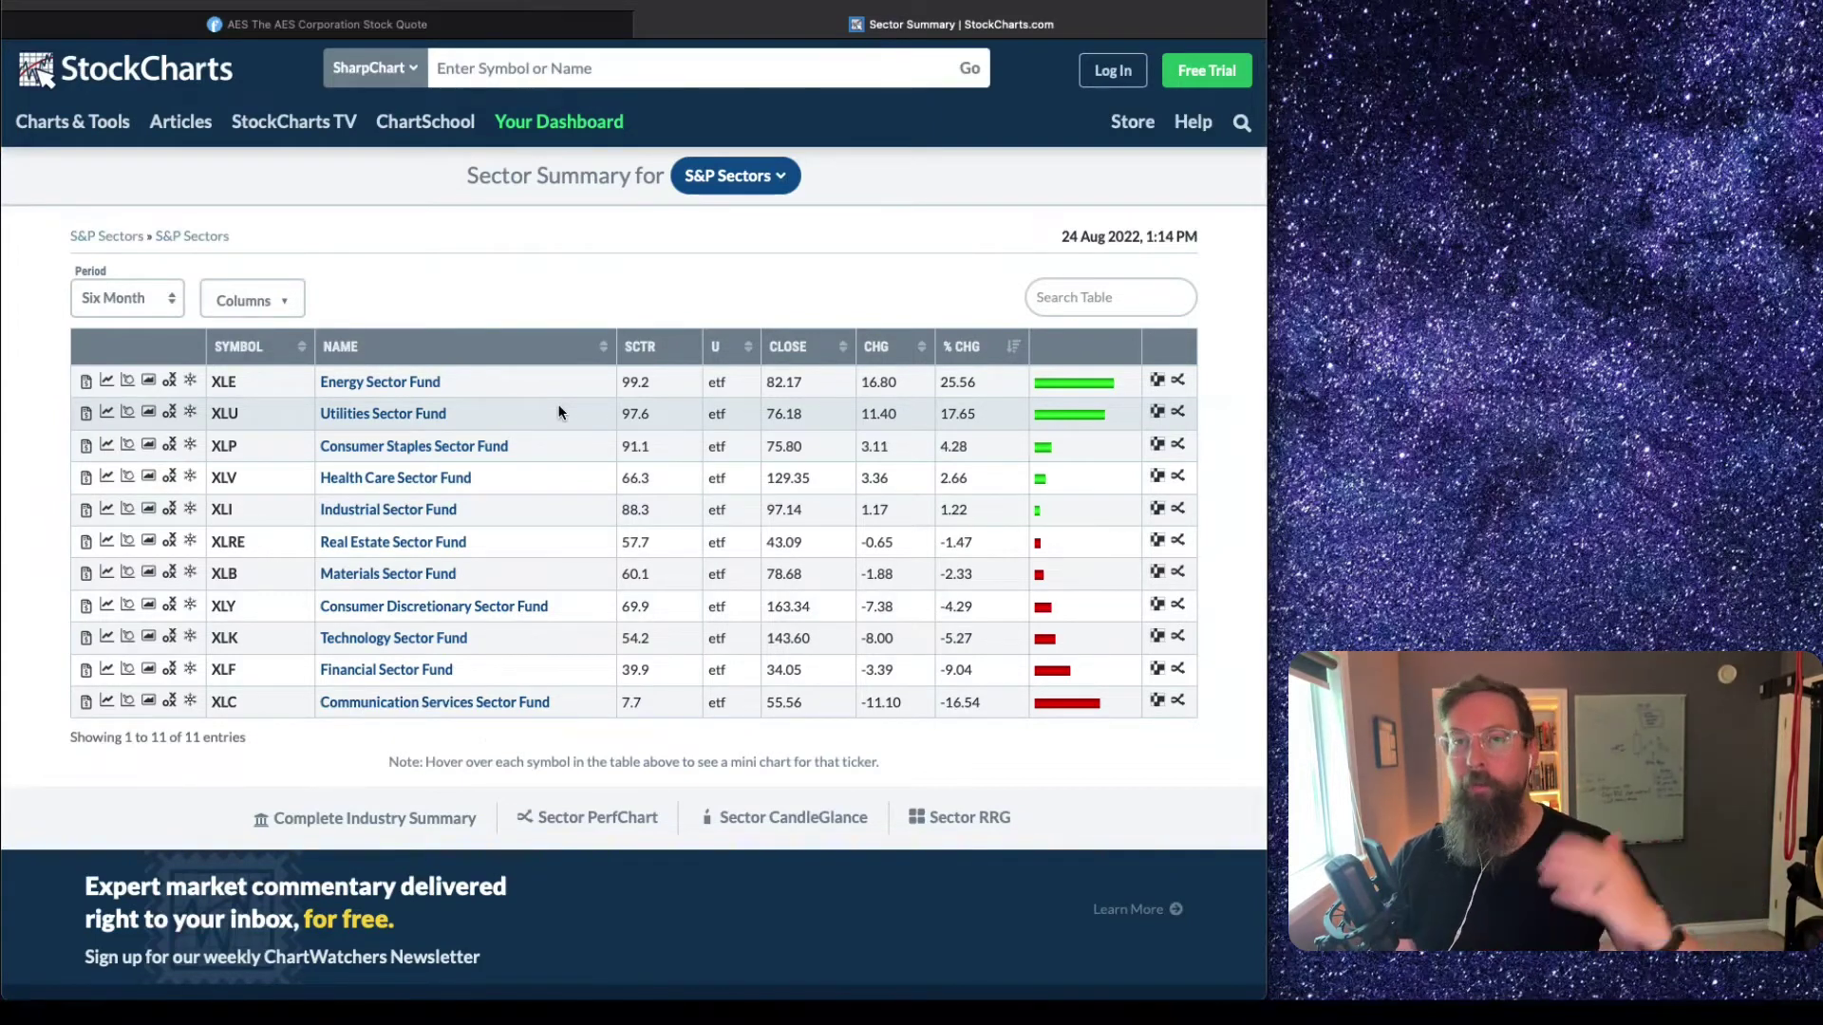
{"action": "key", "text": "ctrl+Tab"}
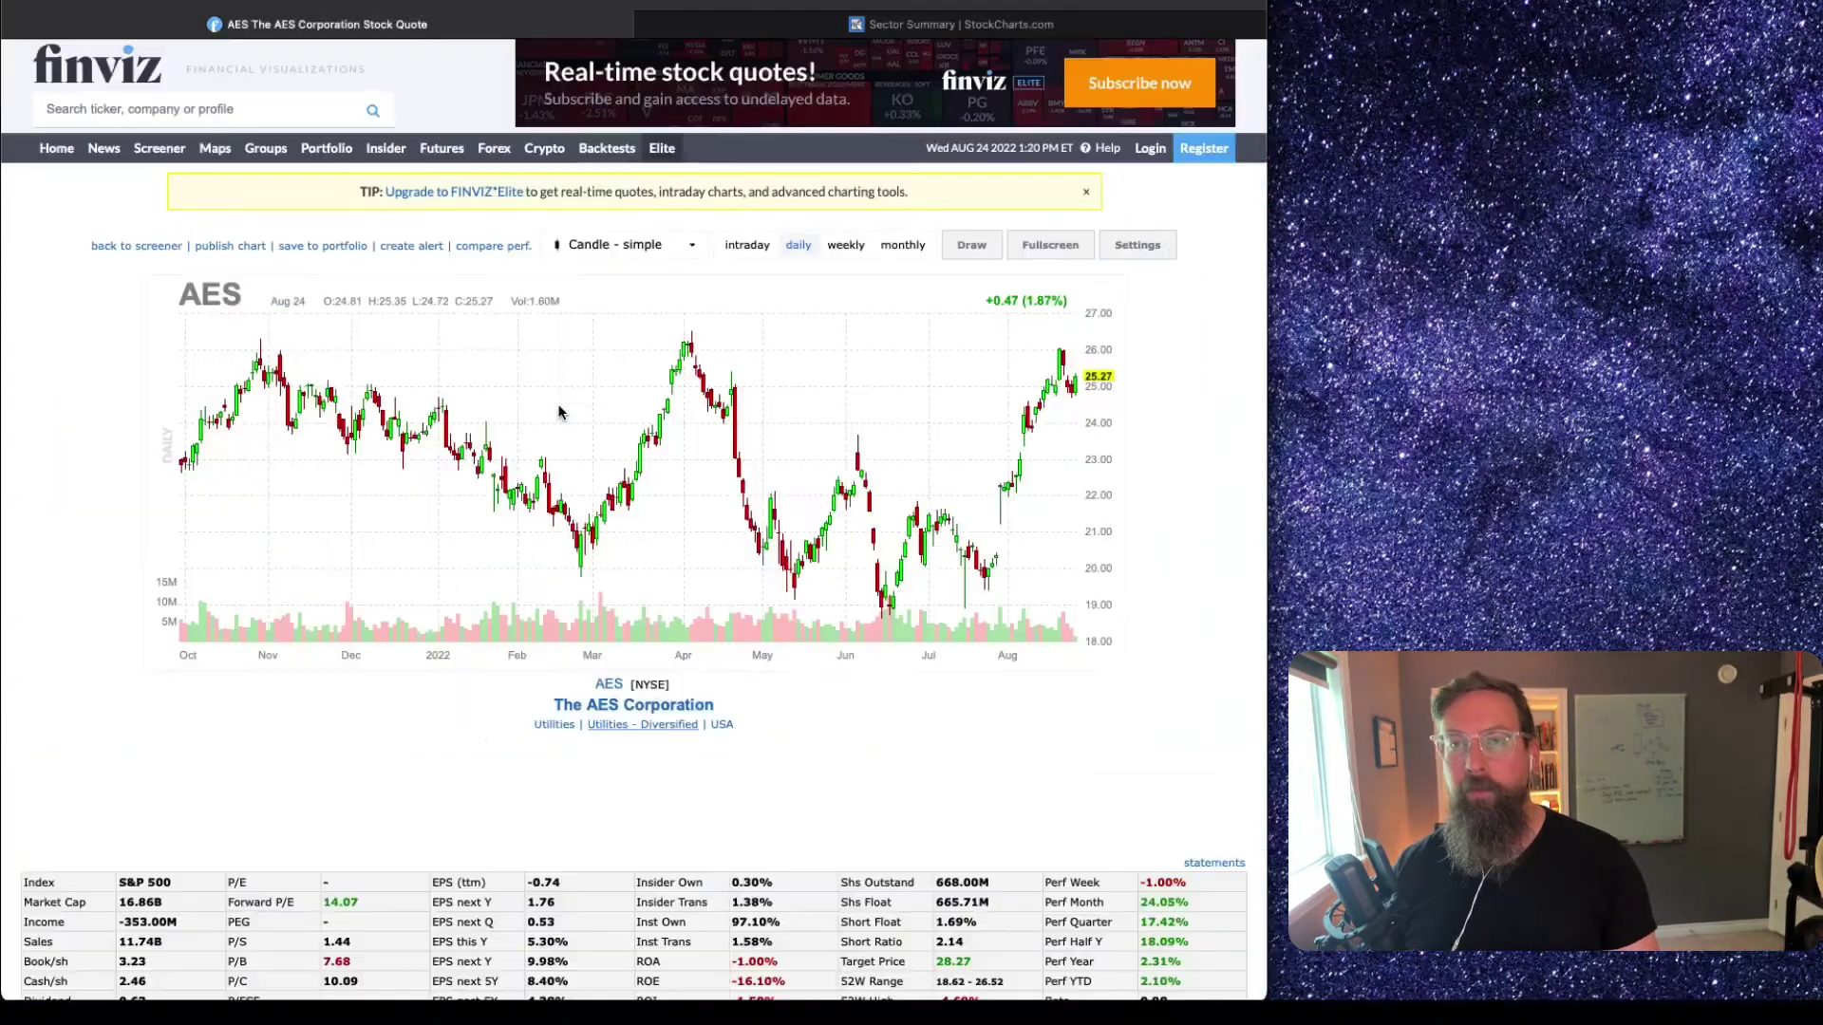